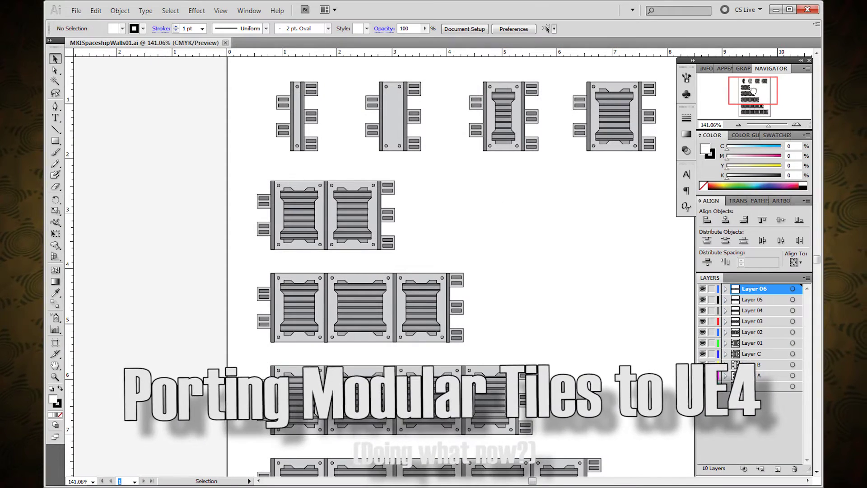
Copy the two-panel wall tile into a new document and place it near the upper-left corner of the page.
mouse_move(753, 90)
left_mouse_down()
mouse_move(756, 109)
mouse_move(756, 94)
left_mouse_up()
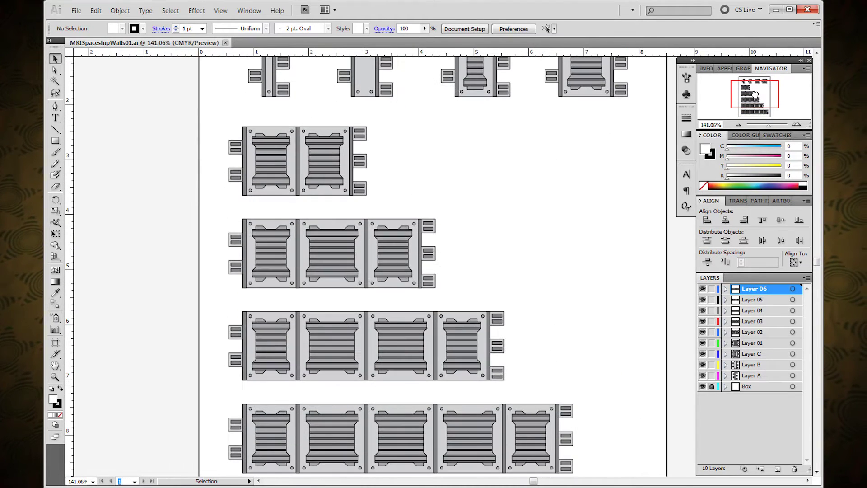
left_click_drag(755, 95, 755, 92)
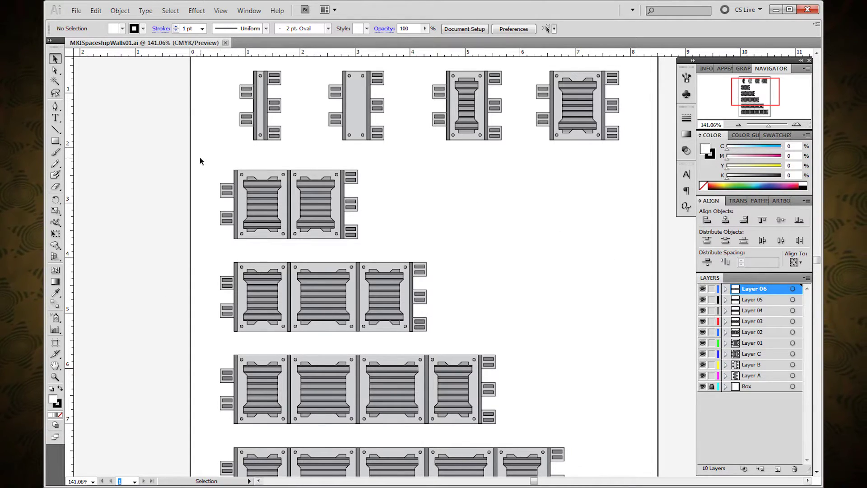
left_click_drag(318, 202, 388, 240)
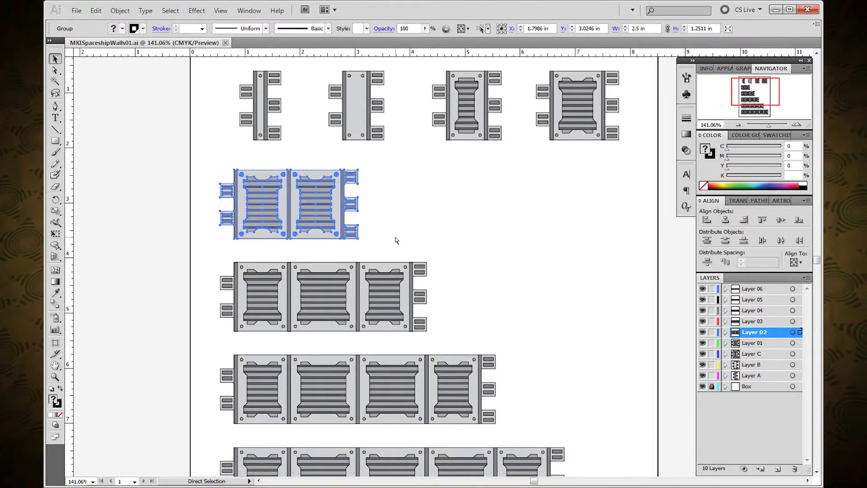
key("ctrl+n")
key("Return")
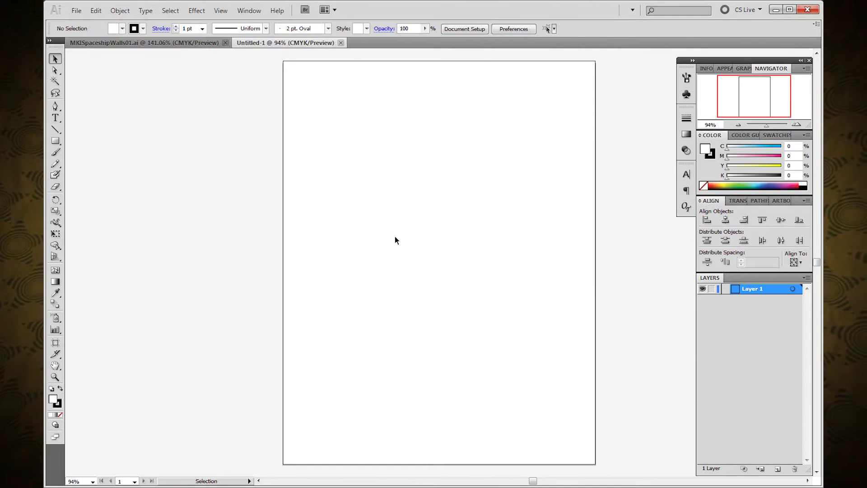
key("ctrl+v")
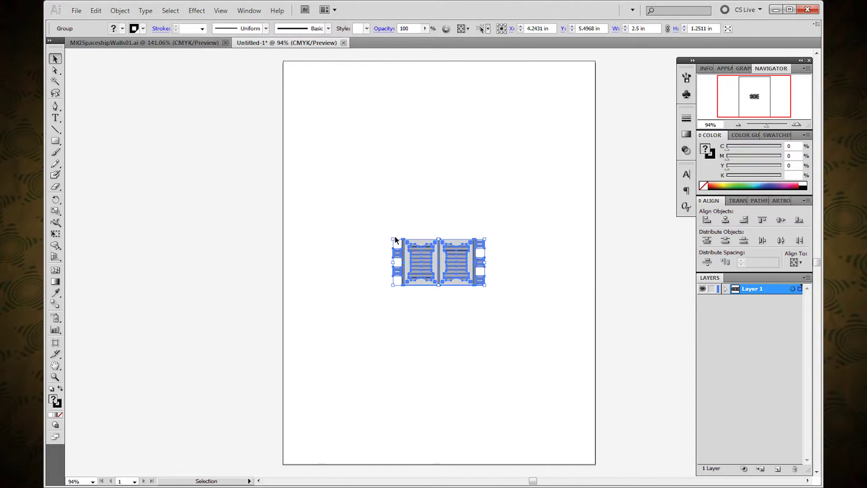
left_click_drag(435, 262, 354, 118)
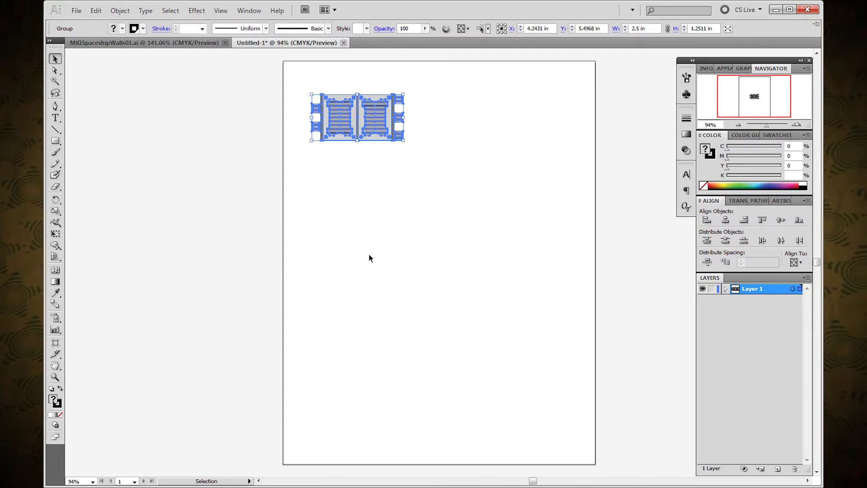
left_click(235, 167)
Set up an export of the tile as an AutoCAD Interchange File (DXF), using the existing file name SpaceshipMKIno2.dxf.
left_click(75, 12)
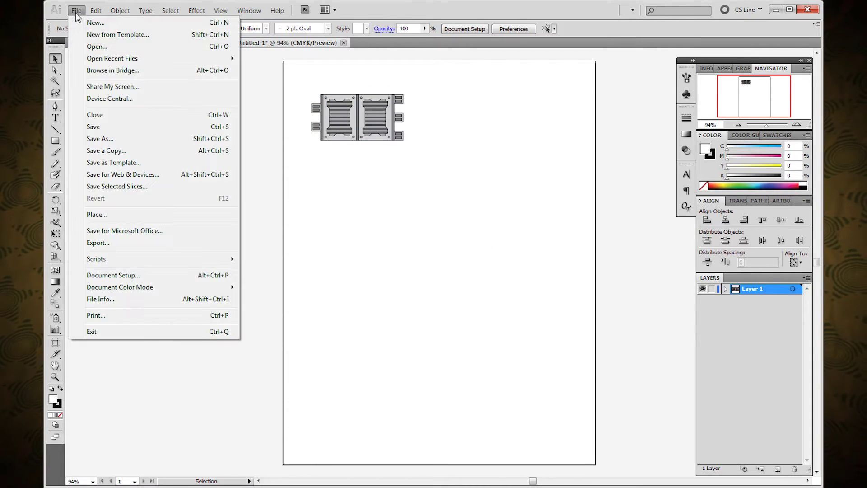
left_click(141, 244)
left_click(224, 301)
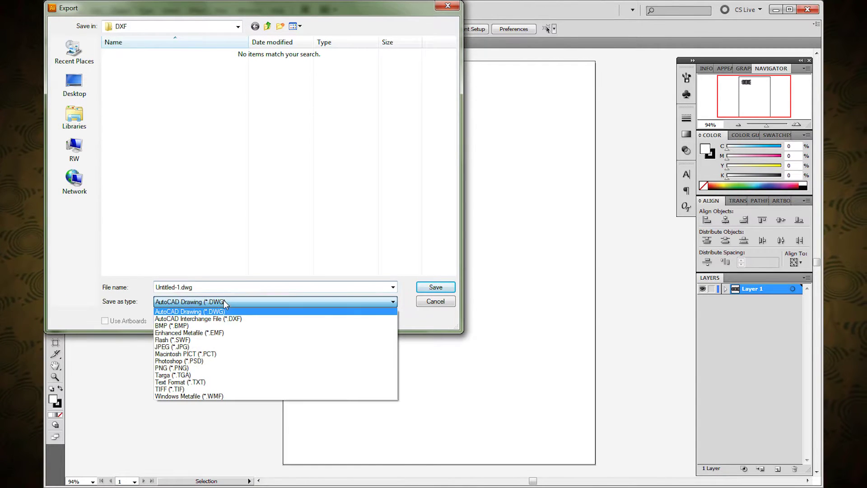
left_click(223, 319)
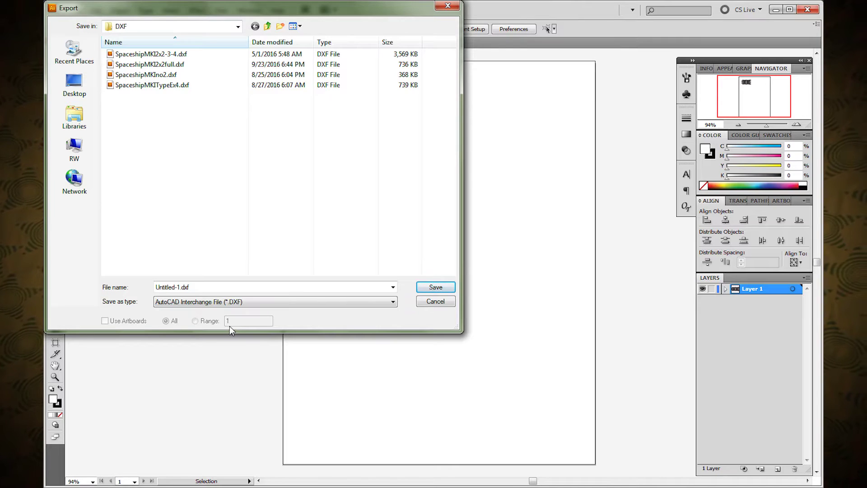
left_click(154, 75)
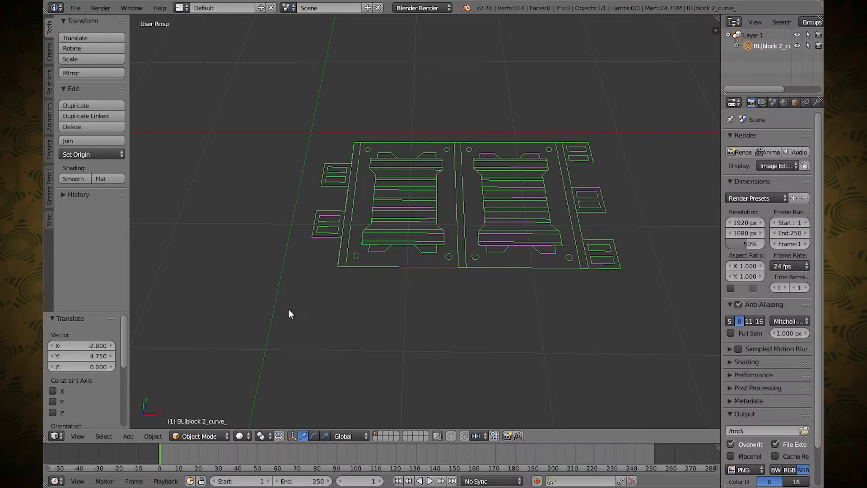
In Blender, convert the imported tile curve to a mesh.
left_click(142, 436)
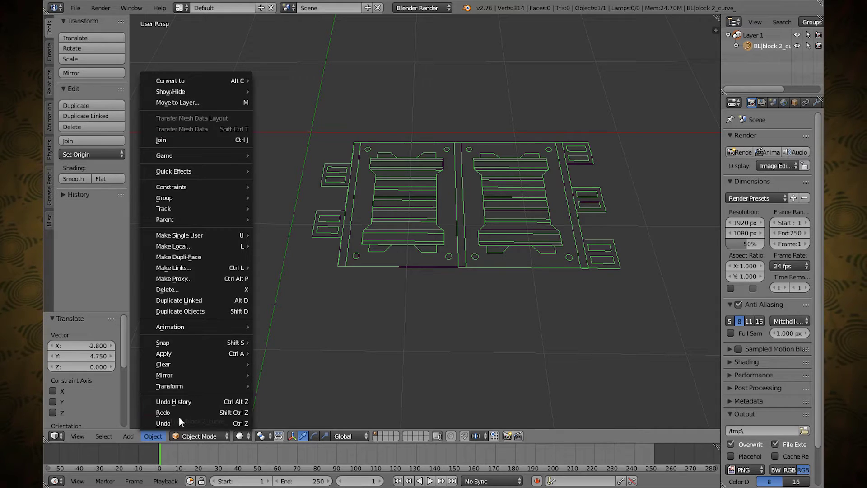
mouse_move(237, 81)
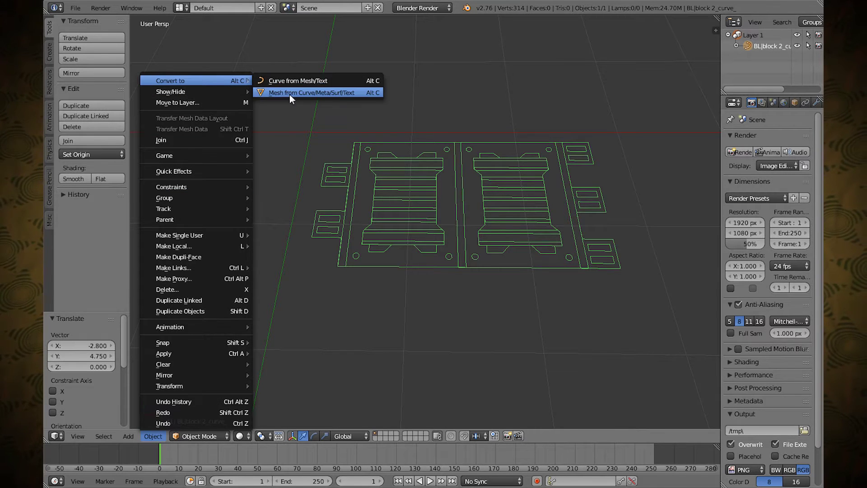
left_click(289, 94)
Select the tile's entire outer outline in Edit Mode and fill it with a single face.
key("Tab")
right_click(406, 267)
key("ctrl+KP_Add")
key("ctrl+KP_Add")
key("ctrl+KP_Add")
key("ctrl+KP_Add")
key("ctrl+KP_Add")
key("ctrl+KP_Add")
key("ctrl+KP_Add")
key("ctrl+KP_Add")
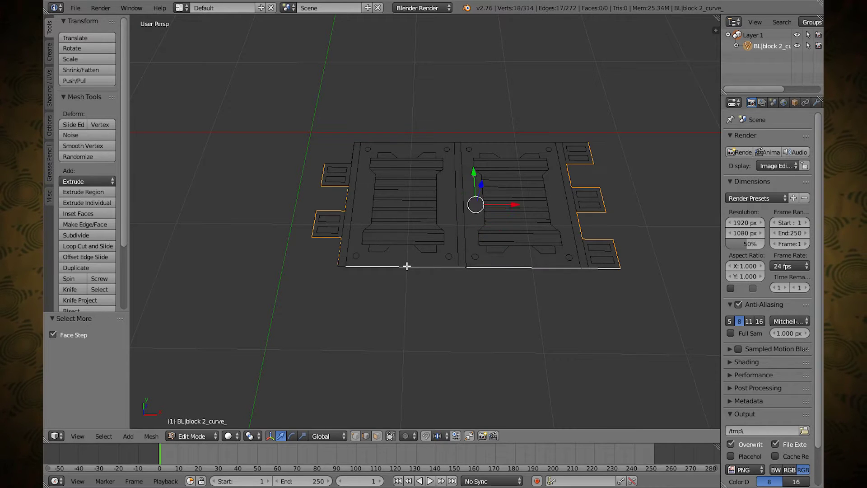
key("f")
key("a")
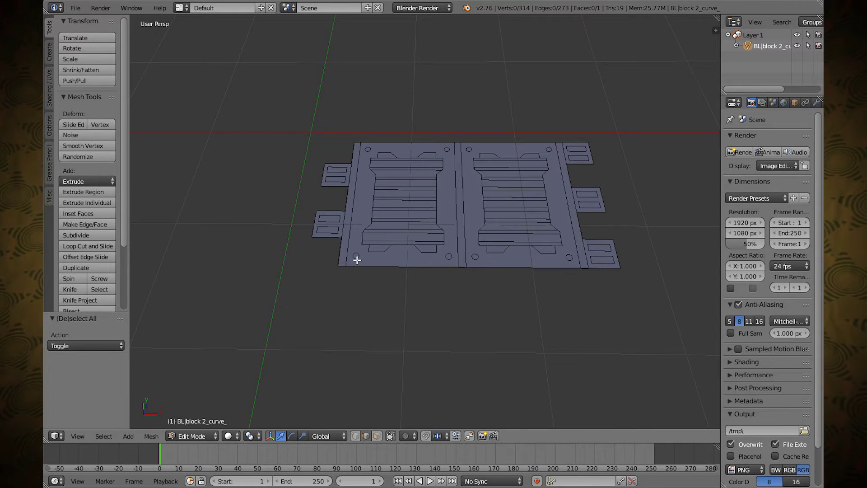
Extrude the tile's filled outline face by -0.25 along Z.
left_click(377, 437)
right_click(393, 260)
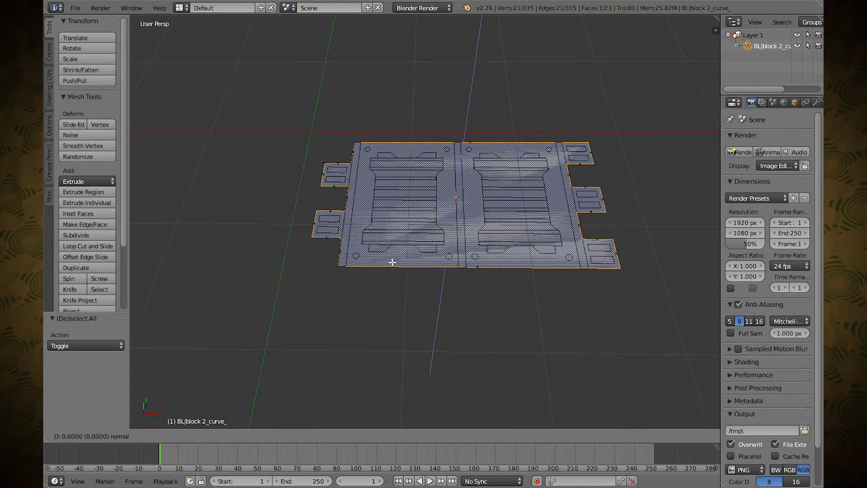
key("e")
left_click(321, 308)
left_click(91, 394)
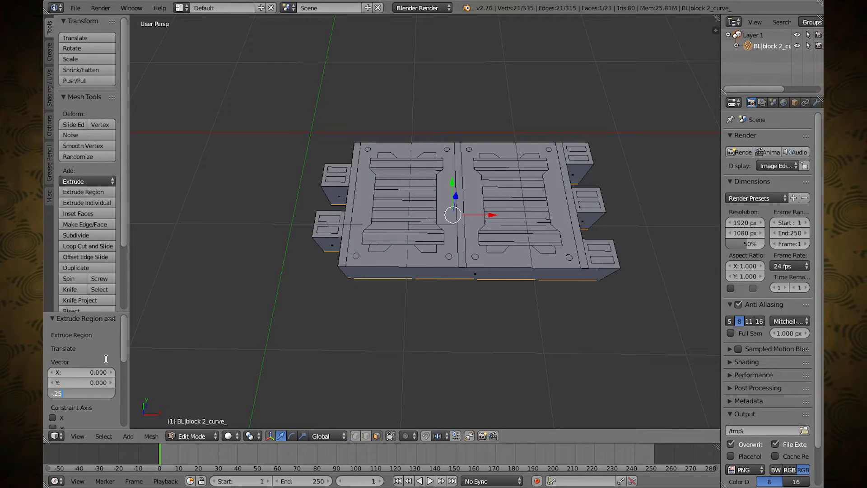
type("-.25")
key("Return")
Duplicate the extruded tile in Object Mode, keeping the copy in the same position.
key("Tab")
left_click(153, 436)
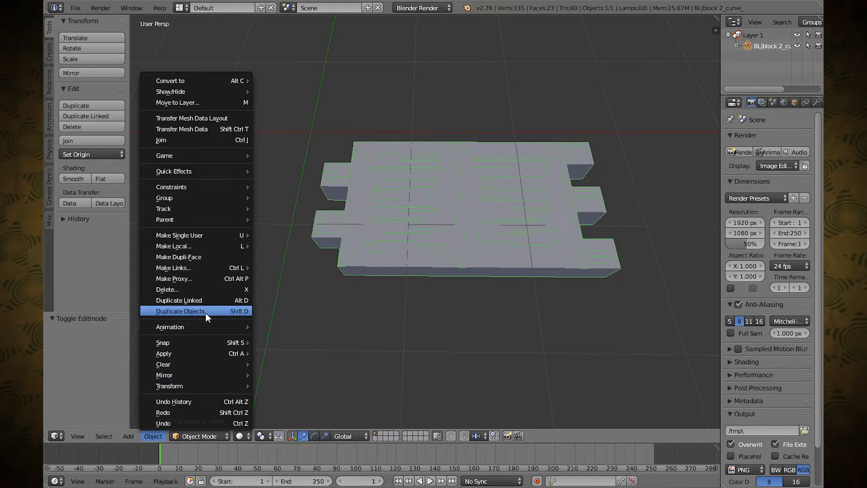
left_click(205, 311)
key("Escape")
Delete the vertices of the duplicate's whole extruded body in Edit Mode, keeping only the surface detail outlines.
key("Tab")
key("ctrl+KP_Add")
key("x")
left_click(446, 268)
Switch to edge selection and fill the two small rivet circles along the lower edge of the tile's left panel with faces.
left_click(365, 436)
right_click(364, 267)
key("ctrl+KP_Add")
key("ctrl+KP_Add")
key("ctrl+KP_Add")
key("ctrl+KP_Add")
key("f")
right_click(445, 267)
key("ctrl+KP_Add")
key("ctrl+KP_Add")
key("ctrl+KP_Add")
key("ctrl+KP_Add")
key("f")
Fill the two small rivet circles along the upper edge of the tile's left panel with faces.
right_click(446, 154)
key("ctrl+KP_Add")
key("ctrl+KP_Add")
key("ctrl+KP_Add")
key("ctrl+KP_Add")
key("f")
right_click(366, 152)
key("ctrl+KP_Add")
key("ctrl+KP_Add")
key("ctrl+KP_Add")
key("ctrl+KP_Add")
key("f")
Fill the two small rectangles on the tile's upper-left connector tab with faces.
right_click(334, 167)
key("ctrl+KP_Add")
key("ctrl+KP_Add")
key("ctrl+KP_Add")
key("f")
right_click(326, 185)
key("ctrl+KP_Add")
key("ctrl+KP_Add")
key("ctrl+KP_Add")
key("f")
Fill the two small rectangles on the tile's lower-left connector tab with faces.
right_click(321, 214)
key("ctrl+KP_Add")
key("ctrl+KP_Add")
key("ctrl+KP_Add")
key("f")
right_click(324, 233)
key("ctrl+KP_Add")
key("ctrl+KP_Add")
key("ctrl+KP_Add")
key("f")
Fill the three long vertical strips at the tile's left side, centre and right side with faces.
right_click(354, 209)
key("ctrl+KP_Add")
key("ctrl+KP_Add")
key("ctrl+KP_Add")
key("f")
right_click(464, 180)
key("ctrl+KP_Add")
key("ctrl+KP_Add")
key("ctrl+KP_Add")
key("f")
right_click(568, 183)
key("ctrl+KP_Add")
key("ctrl+KP_Add")
key("ctrl+KP_Add")
key("f")
Fill the two small rectangles on the tile's upper-right connector tab with faces.
right_click(575, 144)
key("ctrl+KP_Add")
key("ctrl+KP_Add")
key("ctrl+KP_Add")
key("f")
right_click(577, 160)
key("ctrl+KP_Add")
key("ctrl+KP_Add")
key("ctrl+KP_Add")
key("f")
Fill the two small rectangles on the tile's middle-right connector tab with faces.
right_click(586, 189)
key("ctrl+KP_Add")
key("ctrl+KP_Add")
key("ctrl+KP_Add")
key("f")
right_click(589, 201)
key("ctrl+KP_Add")
key("ctrl+KP_Add")
key("ctrl+KP_Add")
key("f")
Fill the two small rectangles on the tile's lower-right connector tab with faces.
right_click(598, 244)
key("ctrl+KP_Add")
key("ctrl+KP_Add")
key("ctrl+KP_Add")
key("f")
right_click(602, 261)
key("ctrl+KP_Add")
key("ctrl+KP_Add")
key("ctrl+KP_Add")
key("f")
Fill the two small rivet circles along the lower edge of the tile's right panel with faces.
right_click(570, 260)
key("ctrl+KP_Add")
key("ctrl+KP_Add")
key("ctrl+KP_Add")
key("ctrl+KP_Add")
key("f")
right_click(476, 259)
key("ctrl+KP_Add")
key("ctrl+KP_Add")
key("ctrl+KP_Add")
key("ctrl+KP_Add")
key("f")
Fill the two small rivet circles along the upper edge of the tile's right panel with faces.
right_click(470, 150)
key("ctrl+KP_Add")
key("ctrl+KP_Add")
key("ctrl+KP_Add")
key("ctrl+KP_Add")
key("f")
right_click(550, 149)
key("ctrl+KP_Add")
key("ctrl+KP_Add")
key("ctrl+KP_Add")
key("ctrl+KP_Add")
key("f")
Select the outline of the narrow horizontal strip near the upper edge of the tile's right panel, growing the selection from one vertex.
right_click(488, 157)
key("ctrl+KP_Add")
key("ctrl+KP_Add")
key("ctrl+KP_Add")
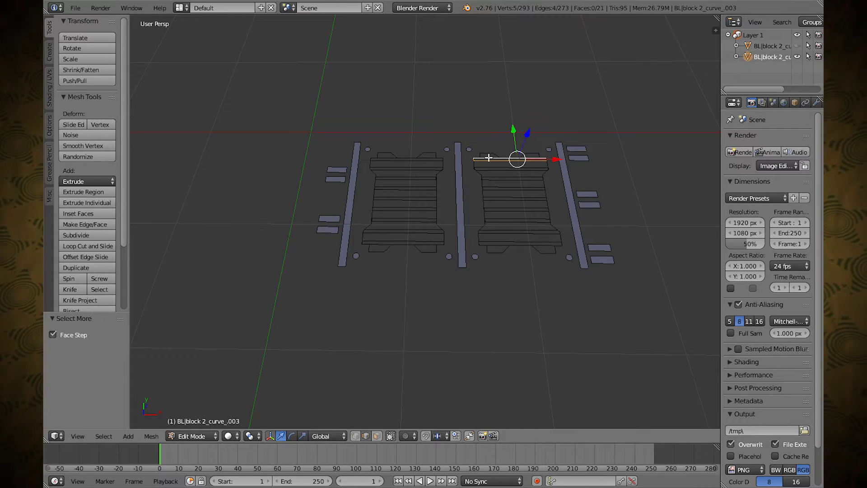
Fill the second and third narrow horizontal strips from the upper edge of the tile's right panel with faces.
right_click(496, 170)
key("ctrl+KP_Add")
key("ctrl+KP_Add")
key("ctrl+KP_Add")
key("f")
right_click(498, 179)
key("ctrl+KP_Add")
key("ctrl+KP_Add")
key("ctrl+KP_Add")
key("f")
Fill the fourth and fifth narrow horizontal strips from the upper edge of the tile's right panel with faces.
right_click(497, 188)
key("ctrl+KP_Add")
key("ctrl+KP_Add")
key("ctrl+KP_Add")
key("f")
right_click(501, 197)
key("ctrl+KP_Add")
key("ctrl+KP_Add")
key("ctrl+KP_Add")
key("f")
Fill the sixth and seventh narrow horizontal strips from the upper edge of the tile's right panel with faces.
right_click(495, 208)
key("ctrl+KP_Add")
key("ctrl+KP_Add")
key("ctrl+KP_Add")
key("f")
right_click(495, 220)
key("ctrl+KP_Add")
key("ctrl+KP_Add")
key("ctrl+KP_Add")
key("f")
Fill the two lowest narrow horizontal strips of the tile's right panel with faces.
right_click(496, 229)
key("ctrl+KP_Add")
key("ctrl+KP_Add")
key("ctrl+KP_Add")
key("f")
right_click(497, 242)
key("ctrl+KP_Add")
key("ctrl+KP_Add")
key("ctrl+KP_Add")
key("f")
Fill the two lowest narrow horizontal strips of the tile's left panel with faces.
right_click(407, 243)
key("ctrl+KP_Add")
key("ctrl+KP_Add")
key("ctrl+KP_Add")
key("f")
right_click(431, 230)
key("ctrl+KP_Add")
key("ctrl+KP_Add")
key("ctrl+KP_Add")
key("f")
Fill the third and fourth narrow horizontal strips from the lower edge of the tile's left panel with faces.
right_click(423, 217)
key("ctrl+KP_Add")
key("ctrl+KP_Add")
key("ctrl+KP_Add")
key("f")
right_click(427, 208)
key("ctrl+KP_Add")
key("ctrl+KP_Add")
key("ctrl+KP_Add")
key("f")
Fill the fifth and sixth narrow horizontal strips from the lower edge of the tile's left panel with faces.
right_click(422, 196)
key("ctrl+KP_Add")
key("ctrl+KP_Add")
key("ctrl+KP_Add")
key("f")
right_click(427, 186)
key("ctrl+KP_Add")
key("ctrl+KP_Add")
key("ctrl+KP_Add")
key("f")
Fill the three uppermost narrow horizontal strips of the tile's left panel with faces.
right_click(429, 177)
key("ctrl+KP_Add")
key("ctrl+KP_Add")
key("ctrl+KP_Add")
key("f")
right_click(429, 168)
key("ctrl+KP_Add")
key("ctrl+KP_Add")
key("ctrl+KP_Add")
key("f")
right_click(430, 159)
key("ctrl+KP_Add")
key("ctrl+KP_Add")
key("ctrl+KP_Add")
key("f")
Select the whole outer outline of the left panel from one vertex and fill it with a face.
right_click(385, 153)
key("ctrl+KP_Add")
key("ctrl+KP_Add")
key("ctrl+KP_Add")
key("ctrl+KP_Add")
key("ctrl+KP_Add")
key("ctrl+KP_Add")
key("ctrl+KP_Add")
key("ctrl+KP_Add")
key("ctrl+KP_Add")
key("ctrl+KP_Add")
key("ctrl+KP_Add")
key("ctrl+KP_Add")
key("ctrl+KP_Add")
key("ctrl+KP_Add")
key("f")
Select the whole outer outline of the right panel, fill it with a face, and clear the selection.
right_click(532, 153)
key("ctrl+KP_Add")
key("ctrl+KP_Add")
key("ctrl+KP_Add")
key("ctrl+KP_Add")
key("ctrl+KP_Add")
key("ctrl+KP_Add")
key("ctrl+KP_Add")
key("ctrl+KP_Add")
key("ctrl+KP_Add")
key("ctrl+KP_Add")
key("ctrl+KP_Add")
key("ctrl+KP_Add")
key("ctrl+KP_Add")
key("ctrl+KP_Add")
key("f")
key("a")
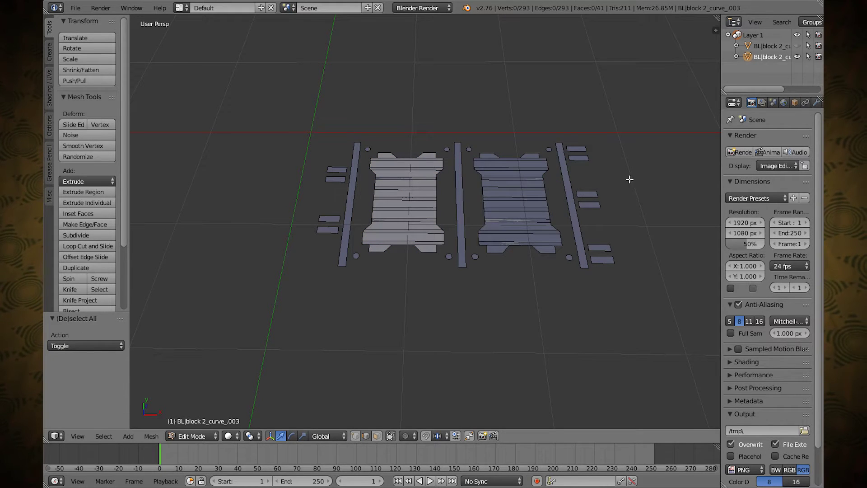
left_click(797, 46)
left_click(797, 46)
right_click(368, 150)
right_click(356, 255, "shift")
right_click(449, 256, "shift")
right_click(447, 149, "shift")
right_click(468, 150, "shift")
right_click(474, 256, "shift")
right_click(569, 257, "shift")
right_click(549, 149, "shift")
right_click(520, 158, "shift")
right_click(509, 173, "shift")
right_click(507, 171, "shift")
key("c")
left_click_drag(514, 187, 519, 234)
mouse_move(479, 164)
left_mouse_down()
mouse_move(407, 194)
mouse_move(406, 171)
mouse_move(413, 253)
left_mouse_up()
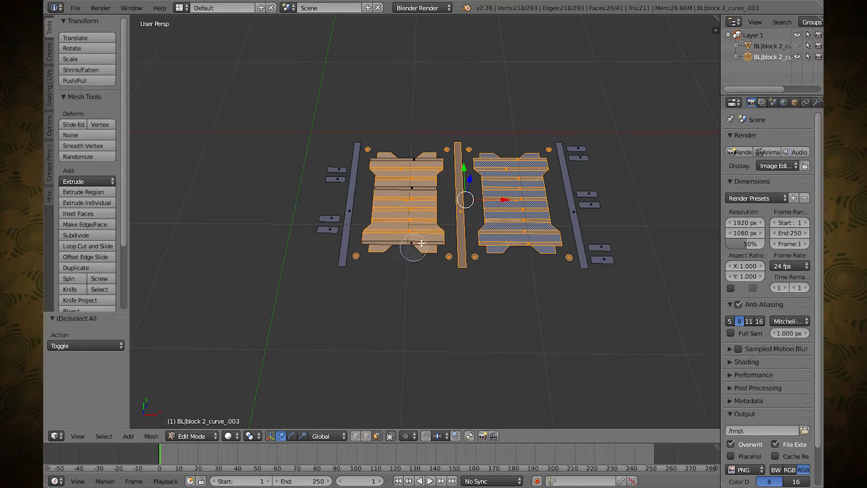
right_click(425, 287)
key("a")
Select all faces except the two large panel faces, the three long upright bars and the small connector rectangles.
key("a")
right_click(423, 203, "shift")
right_click(497, 194, "shift")
right_click(570, 195, "shift")
right_click(459, 195, "shift")
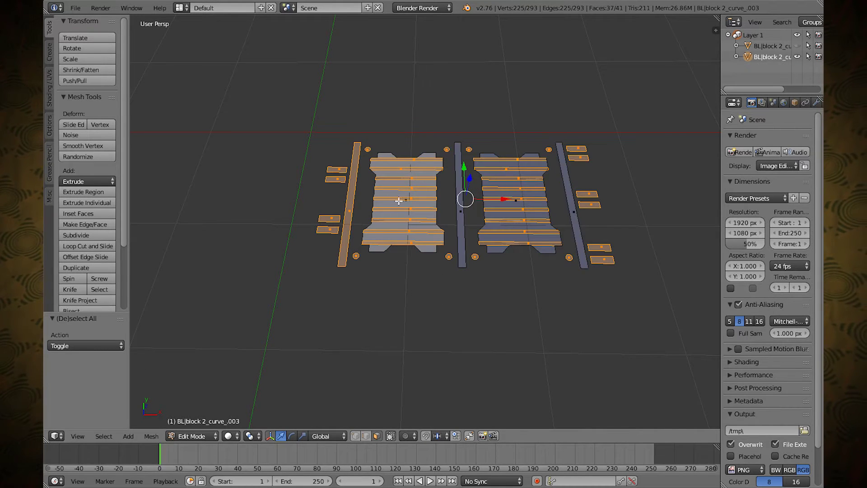
right_click(350, 203, "shift")
right_click(337, 170, "shift")
right_click(337, 179, "shift")
right_click(330, 219, "shift")
right_click(602, 259, "shift")
right_click(591, 206, "shift")
right_click(579, 158, "shift")
Extrude the selected strip and rivet faces downward with a Z offset of -0.125.
key("e")
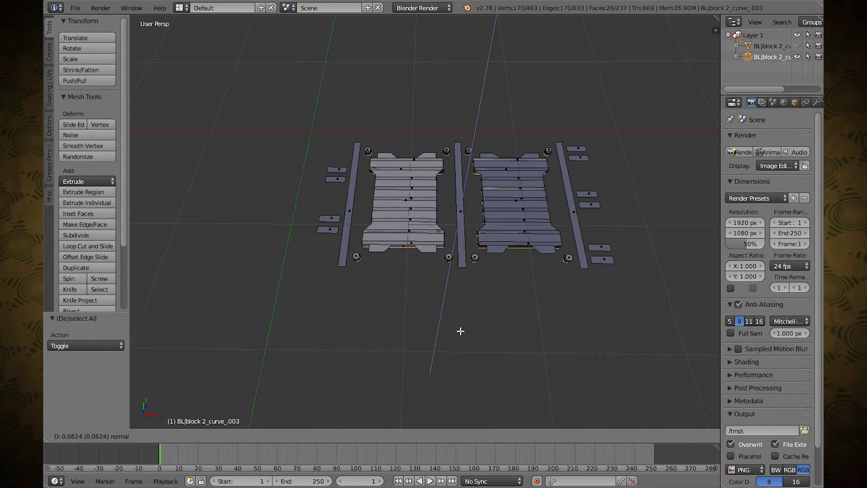
left_click(460, 331)
left_click(86, 394)
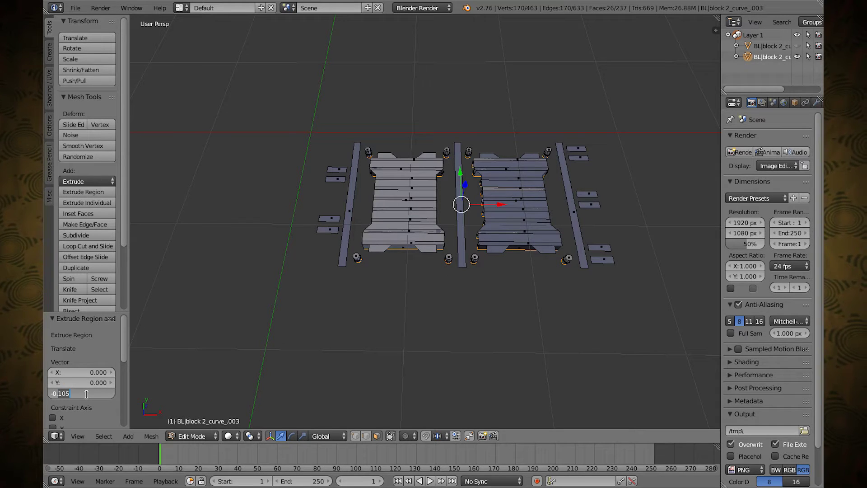
type("-0.05")
key("Return")
left_click(77, 393)
type("-0.025")
key("Return")
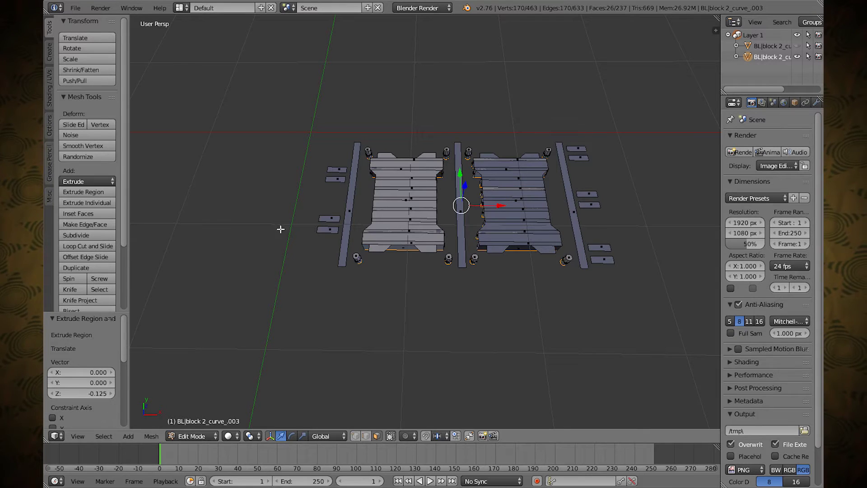
Select the two large panel faces and the three long upright bars, and extrude them downward with a Z offset of -0.062.
key("l")
key("l")
key("l")
key("l")
key("l")
key("e")
left_click(308, 277)
left_click(65, 394)
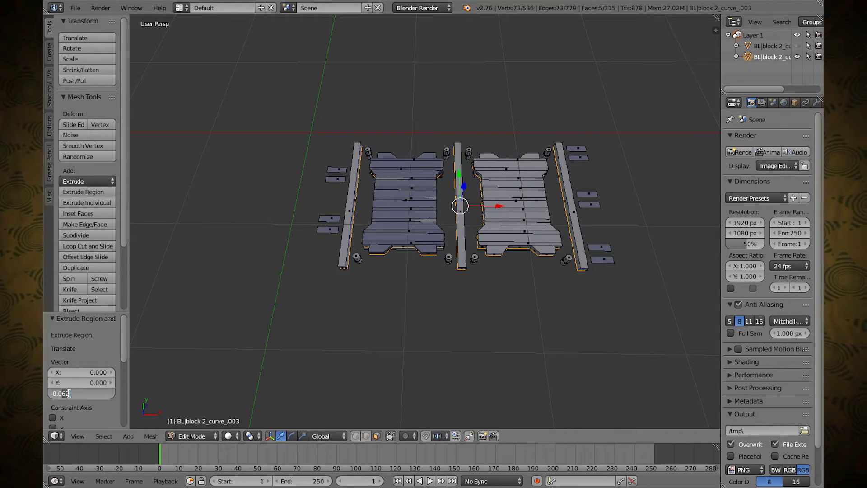
Select all ten small connector rectangles on both sides of the tile and extrude them downward with a Z offset of -0.020.
right_click(337, 169)
right_click(337, 181, "shift")
right_click(330, 219, "shift")
right_click(329, 230, "shift")
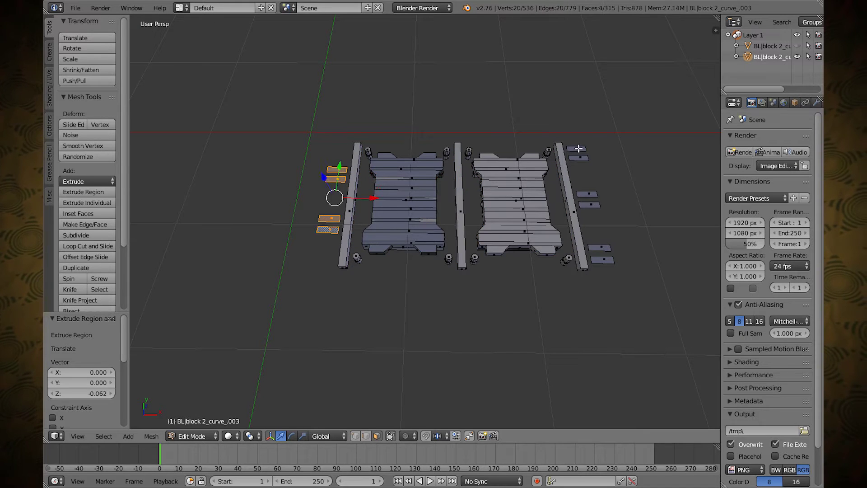
right_click(578, 148, "shift")
right_click(580, 158, "shift")
right_click(588, 194, "shift")
right_click(590, 205, "shift")
key("e")
left_click(315, 382)
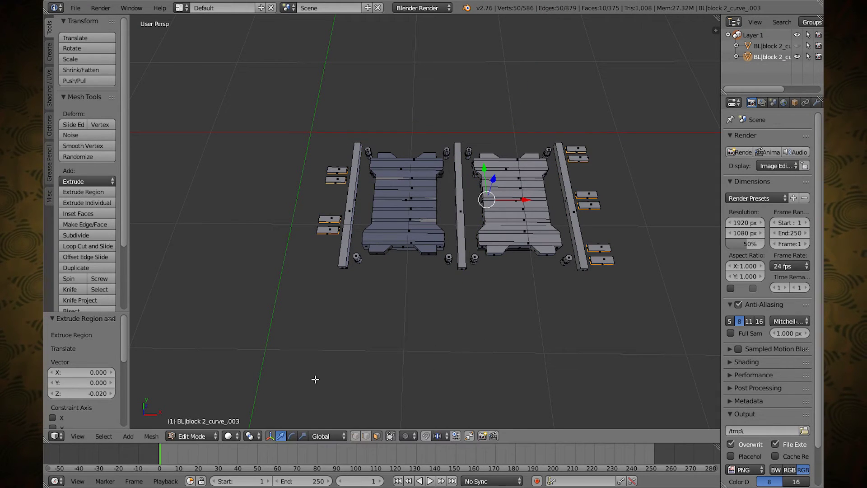
Recalculate the normals of the entire detail mesh to face outside, and clear the selection.
key("a")
key("shift+f")
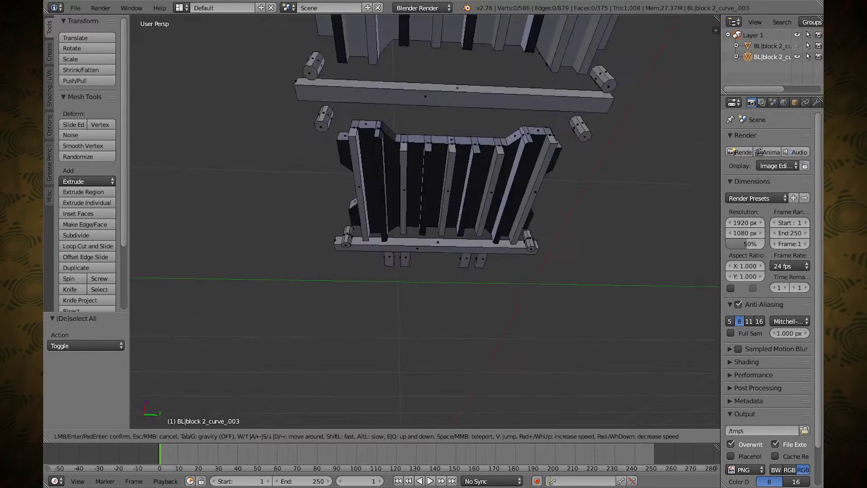
key("s")
left_click(426, 259)
key("a")
left_click(152, 436)
mouse_move(171, 263)
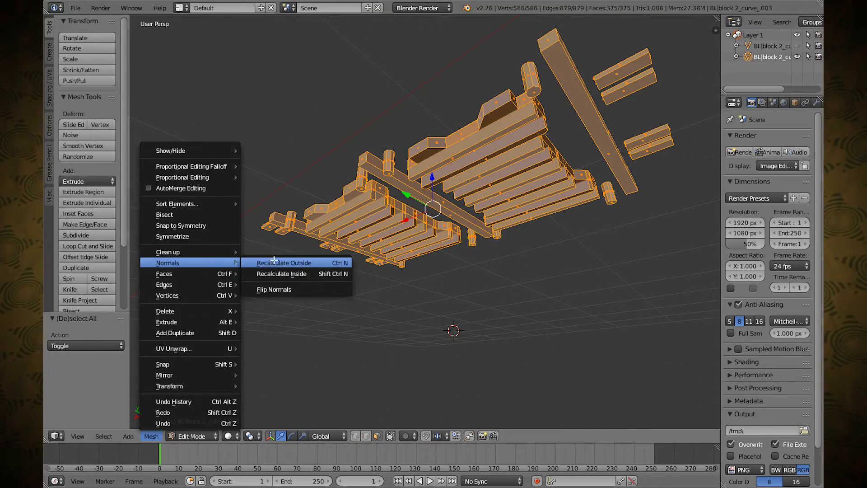
left_click(273, 260)
key("a")
Inspect how the extruded details sit in the base block, and hide the base block.
key("shift+f")
key("w")
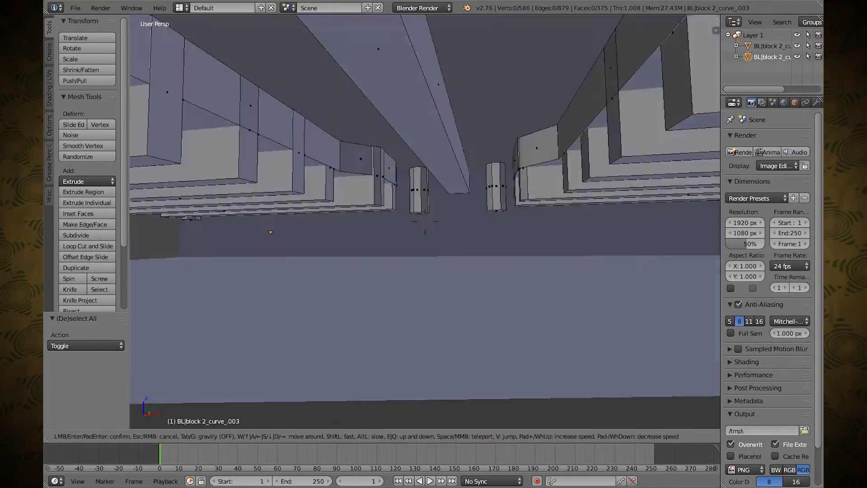
key("s")
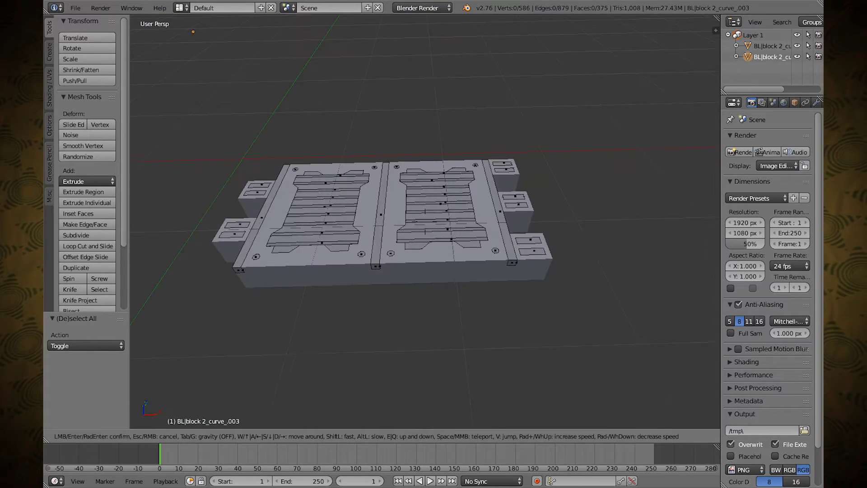
left_click(370, 235)
left_click(797, 47)
Duplicate the detail object in place, hide the original, and open the copy in Edit Mode.
left_click(193, 436)
left_click(197, 424)
left_click(153, 436)
left_click(180, 311)
right_click(180, 312)
left_click(199, 436)
left_click(194, 413)
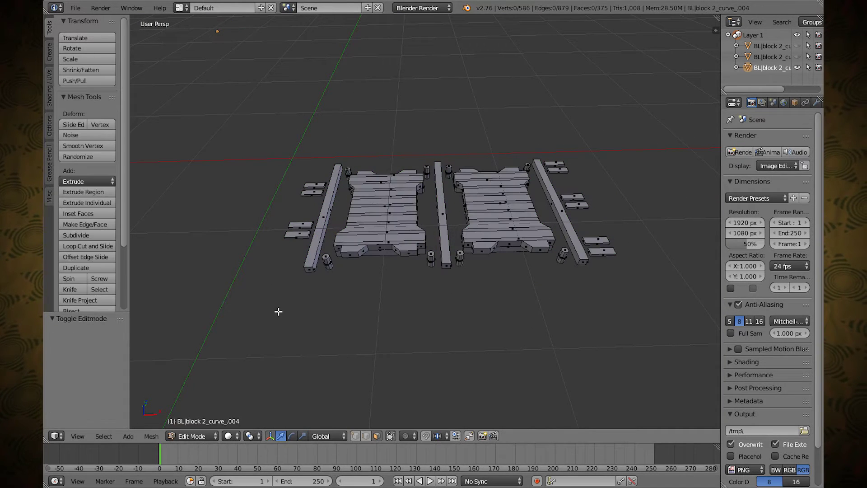
Delete the vertices of both large panel solids from the copy, leaving the strips, bars, rivets and connectors.
right_click(364, 239)
right_click(527, 225, "shift")
key("x")
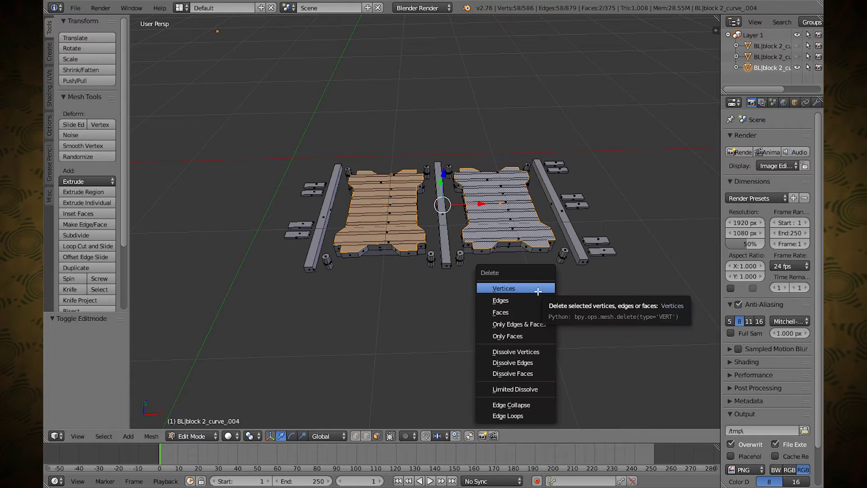
left_click(534, 288)
right_click(368, 251)
right_click(487, 254)
key("x")
left_click(487, 254)
Check the strip copy for non-manifold geometry, and return to Object Mode.
left_click(105, 436)
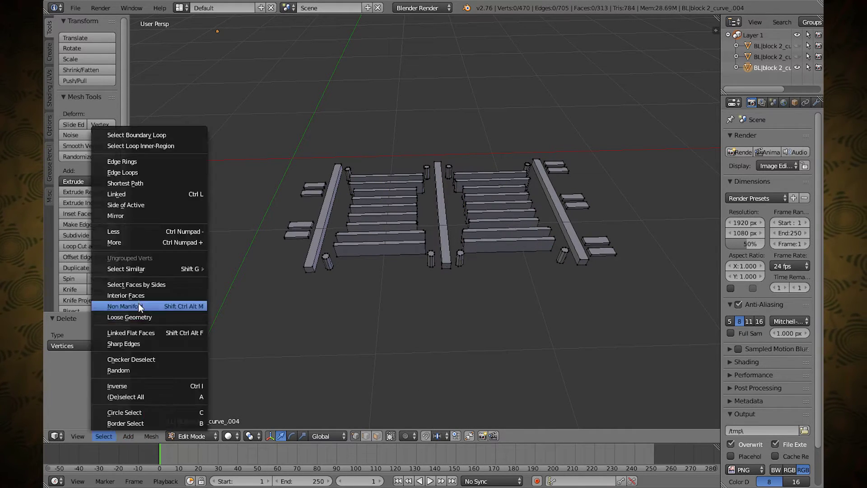
left_click(138, 302)
key("Tab")
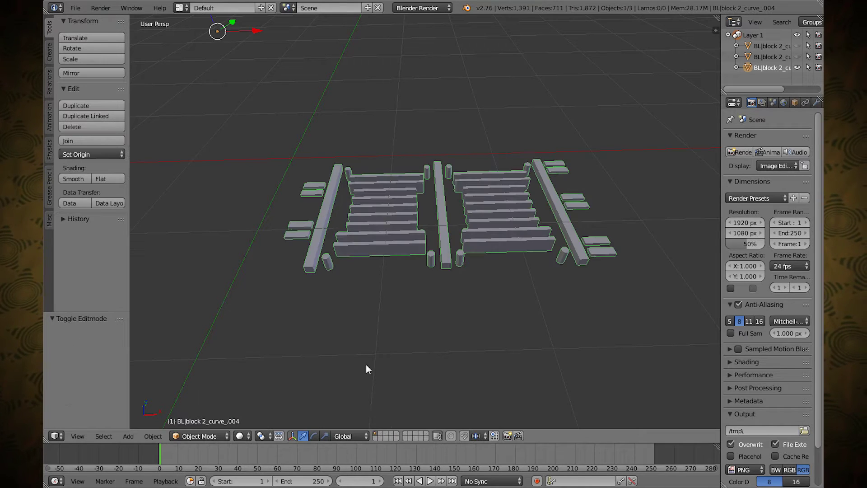
Show the base block, hide the strip copy, and make the base block the active object.
left_click(799, 46)
left_click(798, 68)
left_click(193, 435)
right_click(343, 274)
Select all of the base block's geometry in Edit Mode, and return to Object Mode.
left_click(186, 438)
left_click(190, 411)
key("a")
key("a")
key("a")
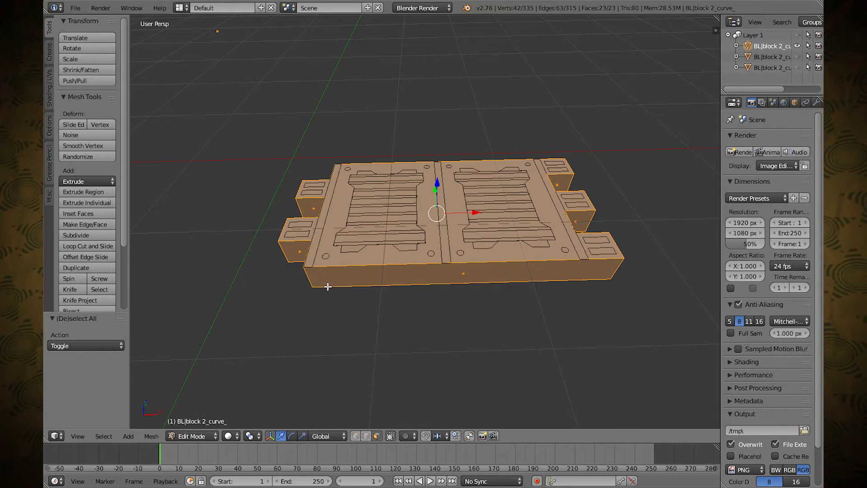
key("Tab")
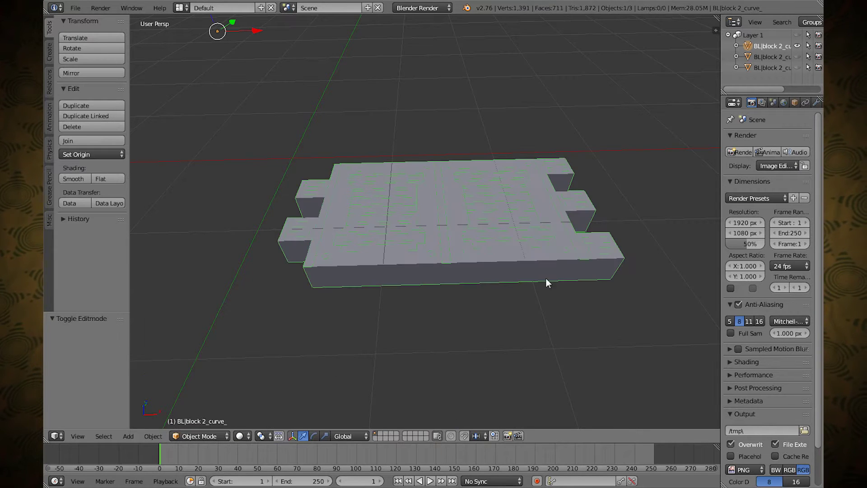
Add a Boolean modifier to the base block with the Difference operation and the strip copy as its object.
left_click(817, 102)
left_click(772, 139)
left_click(603, 191)
left_click(748, 202)
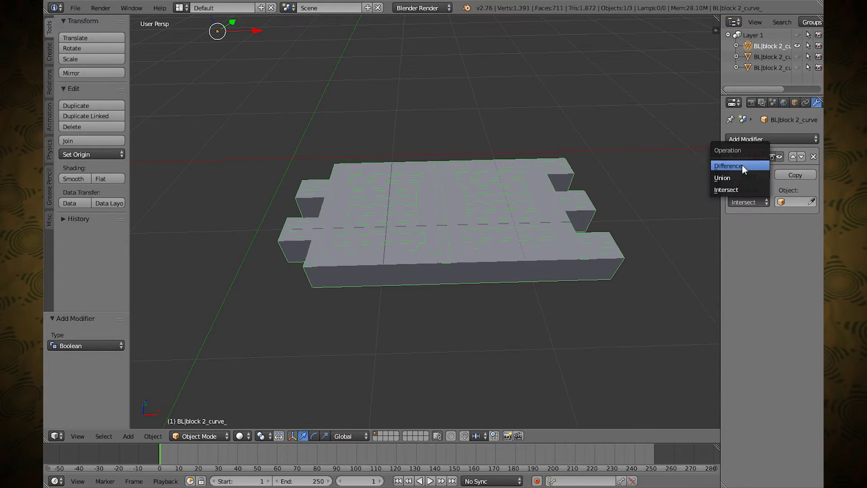
left_click(744, 167)
left_click(794, 202)
left_click(738, 251)
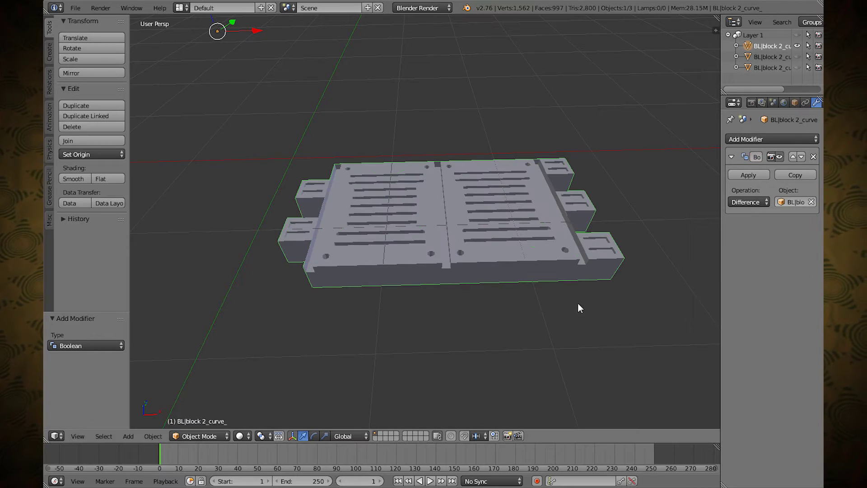
Inspect the cut recesses in the base block and apply the Boolean modifier.
key("shift+f")
key("w")
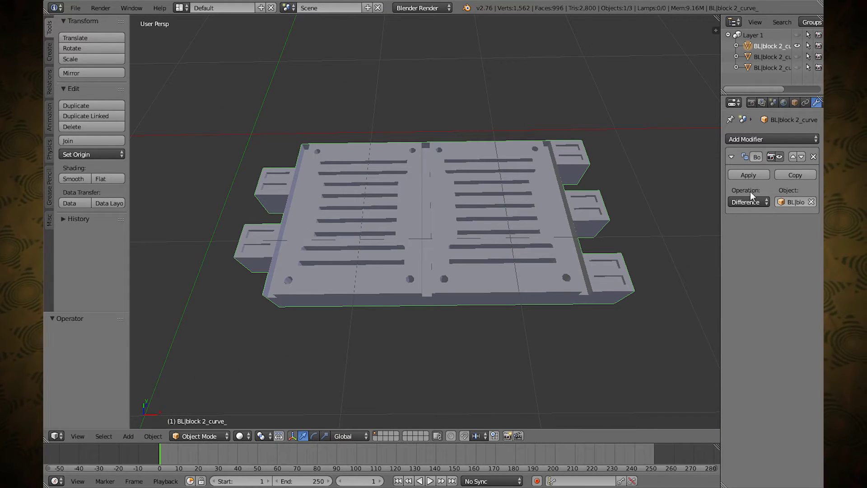
left_click(748, 175)
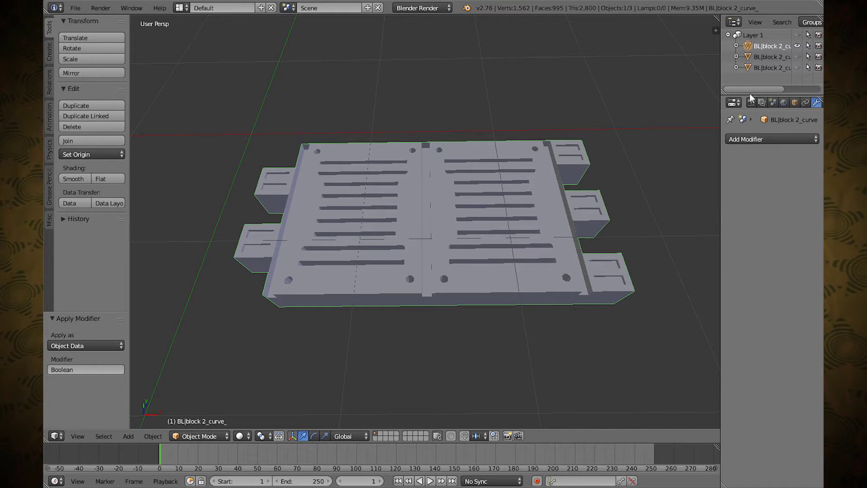
Delete the hidden strip copy, BL|block 2_curve_.004, from the scene.
left_click(799, 68)
left_click(799, 68)
left_click(799, 68)
left_click(799, 68)
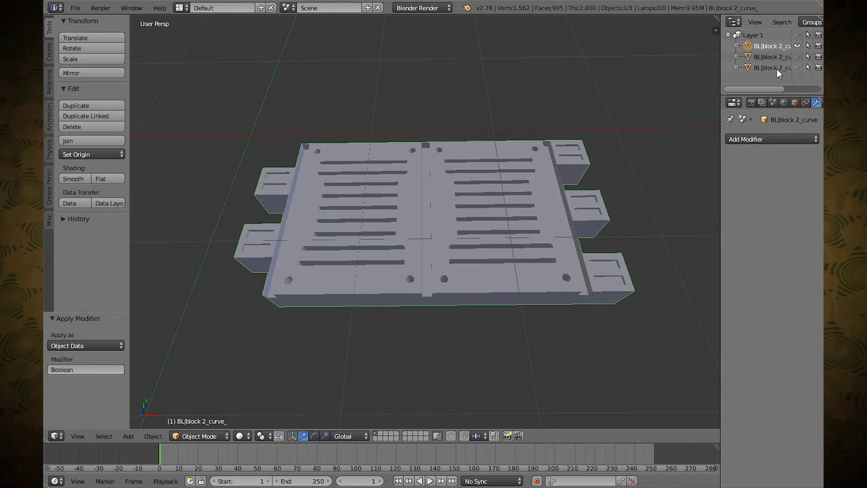
left_click(776, 68)
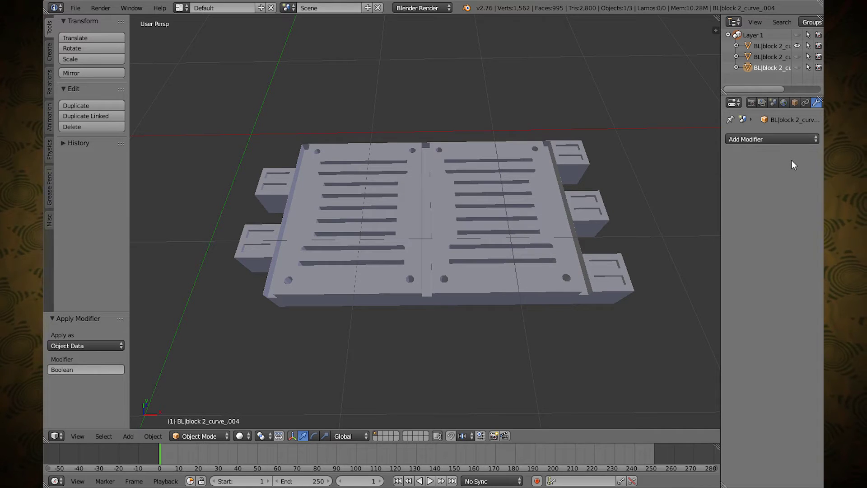
right_click(776, 68)
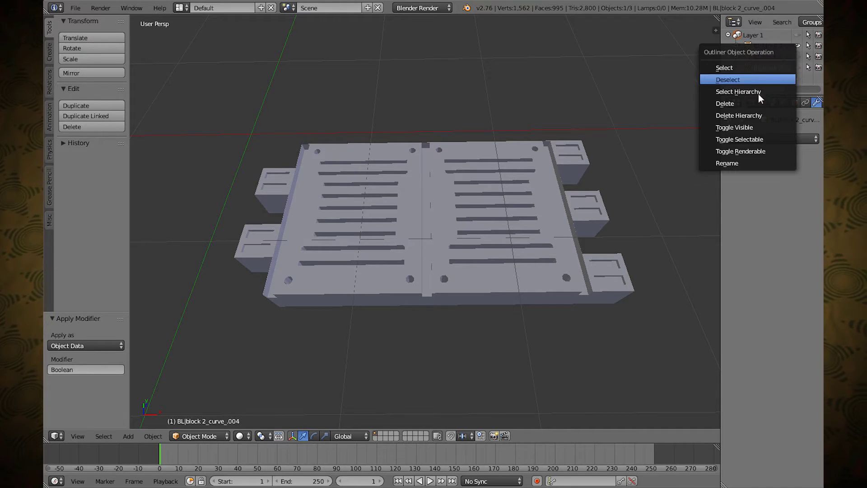
left_click(755, 94)
Show the original detail object, hide the base block, and open the detail object in Edit Mode.
left_click(798, 56)
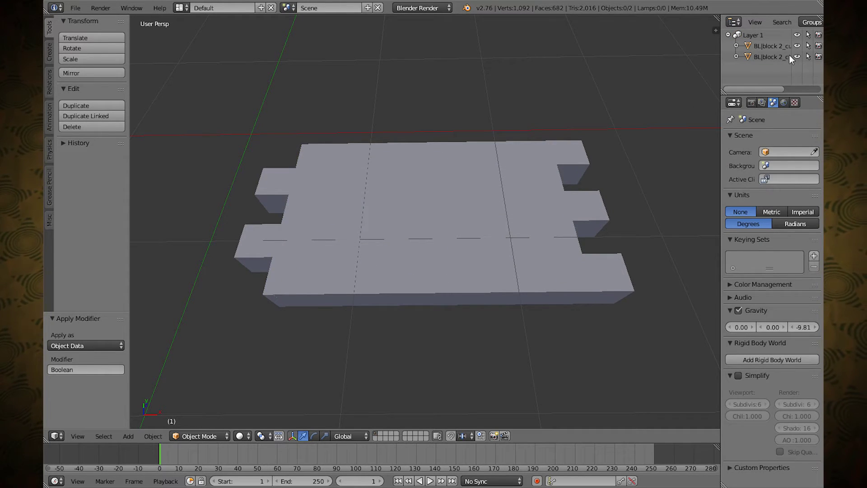
left_click(797, 46)
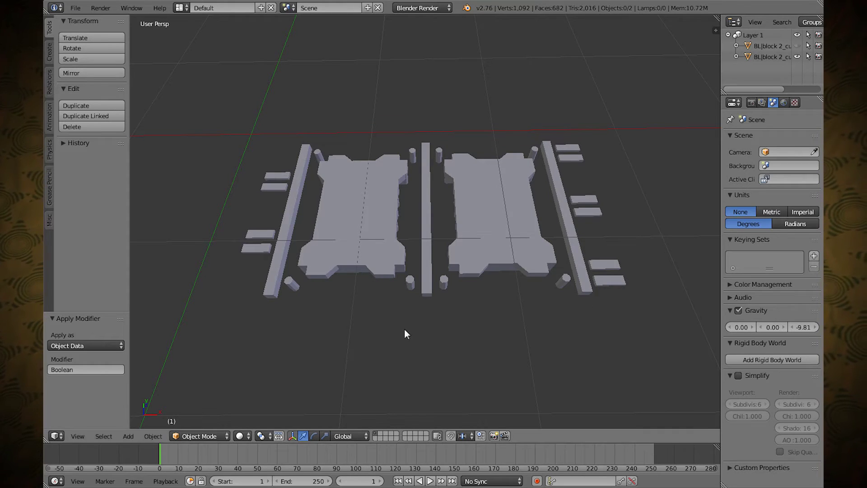
right_click(338, 239)
left_click(192, 436)
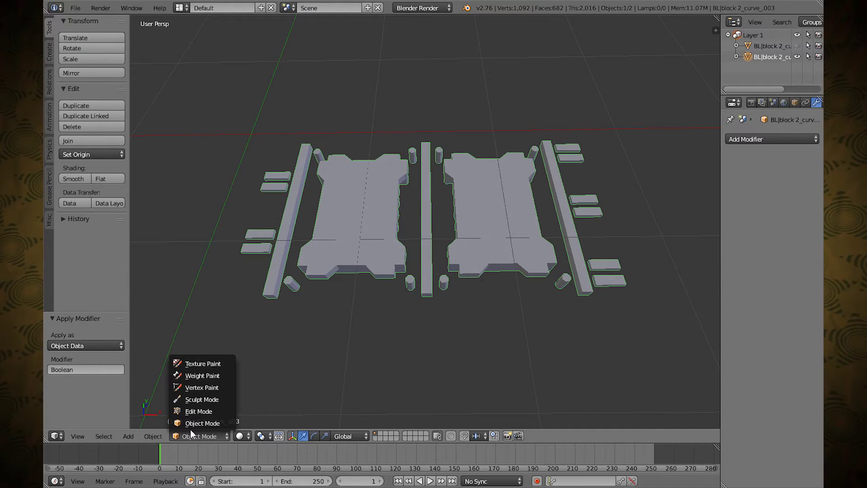
left_click(205, 411)
Delete all vertices except the two panel solids by growing a selection from their top faces and inverting it.
right_click(392, 215)
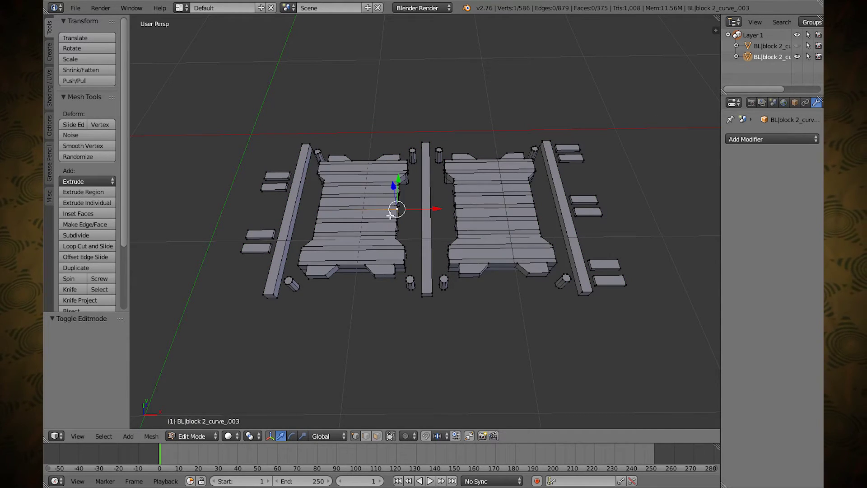
left_click(377, 436)
right_click(382, 216)
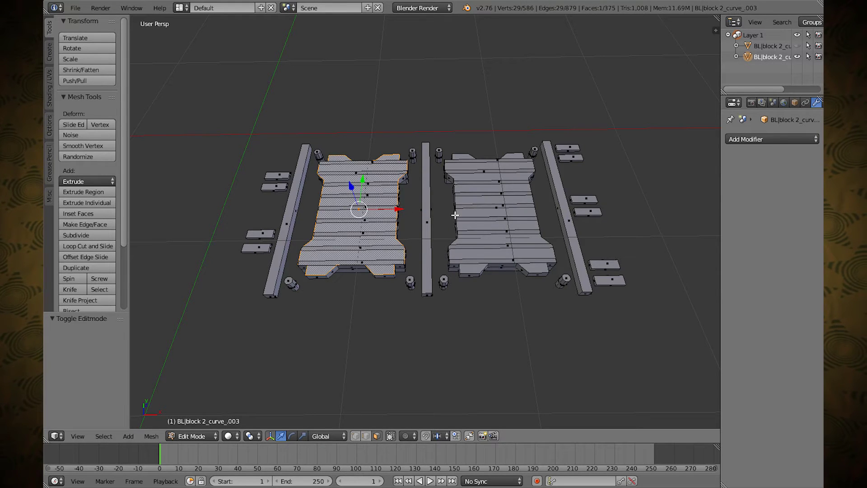
right_click(479, 213, "shift")
key("ctrl+KP_Add")
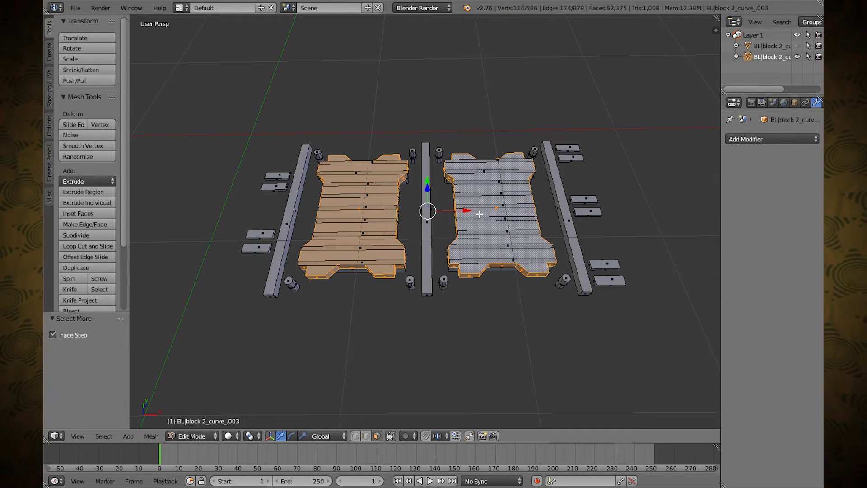
key("ctrl+i")
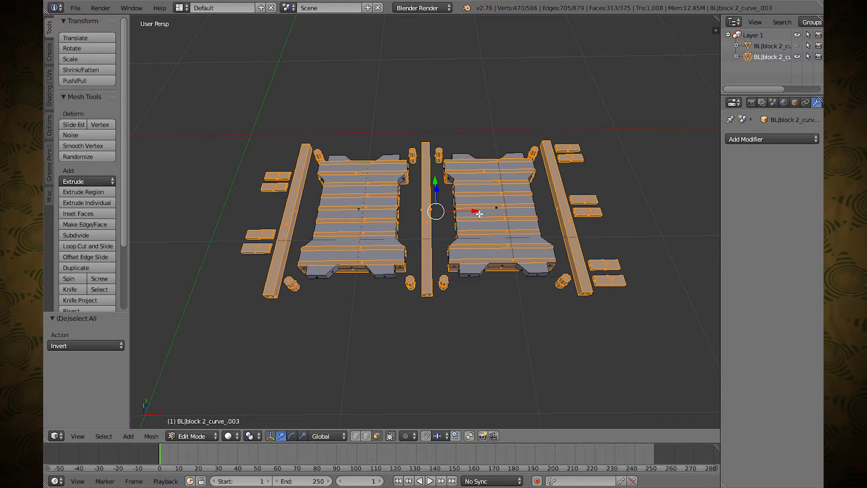
key("x")
left_click(467, 213)
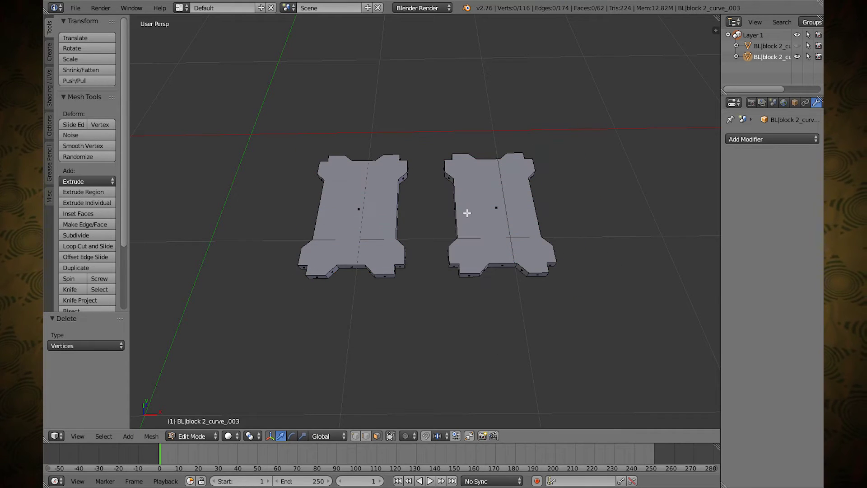
Raise the top faces of both panels by about 0.144 along Z.
right_click(450, 212)
right_click(356, 226, "shift")
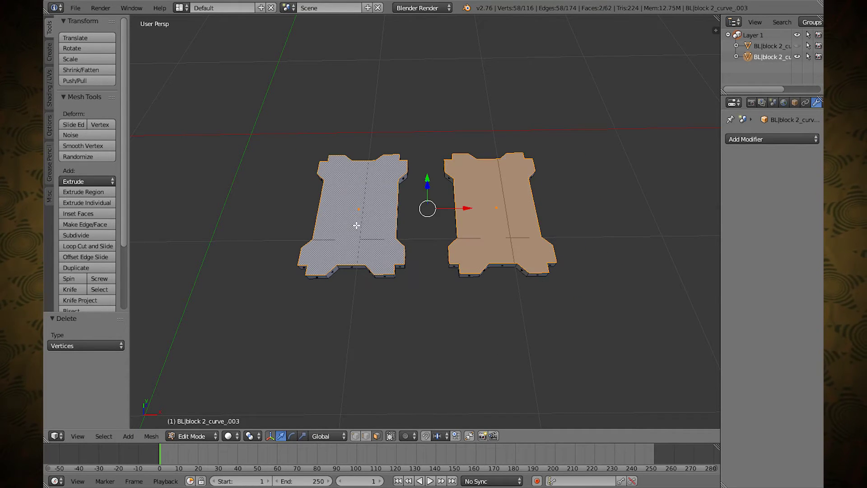
left_click_drag(428, 183, 427, 178)
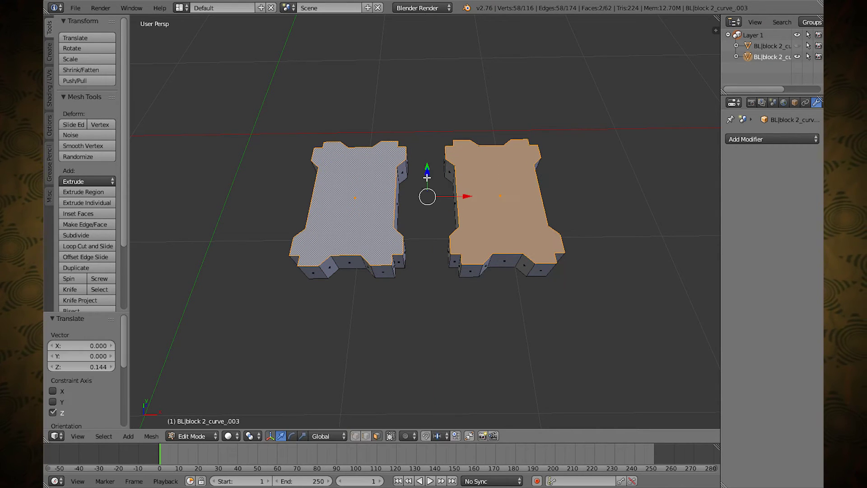
Select the left panel's top and side faces and translate them by -0.001 along X.
right_click(371, 210)
key("ctrl+KP_Add")
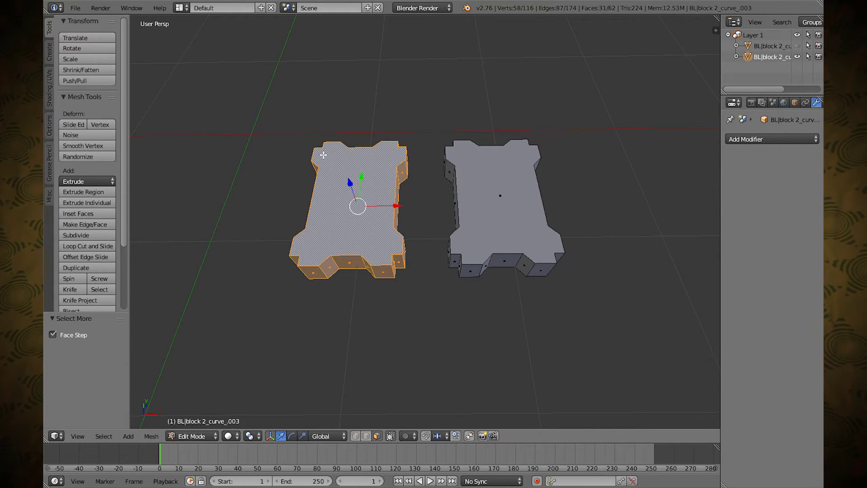
left_click(106, 38)
left_click(106, 38)
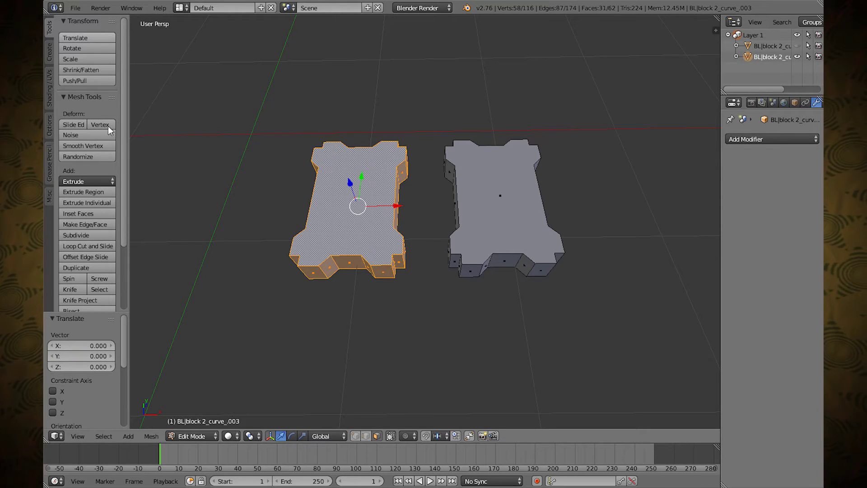
left_click(91, 346)
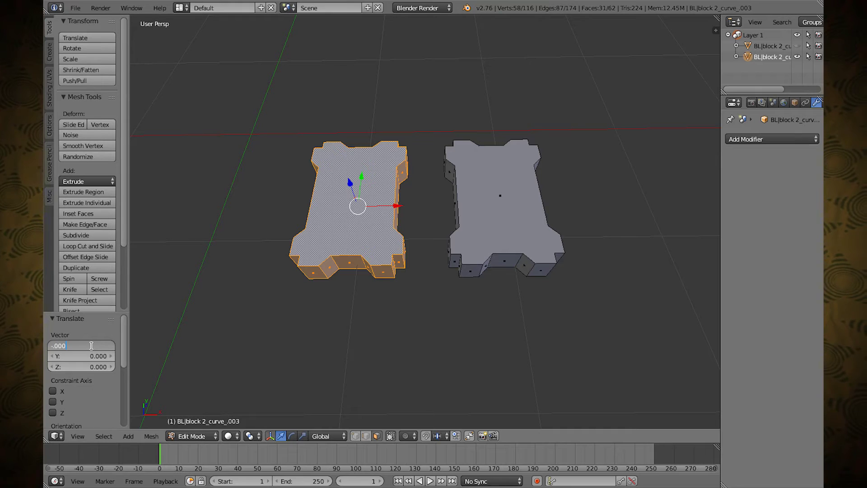
key("Return")
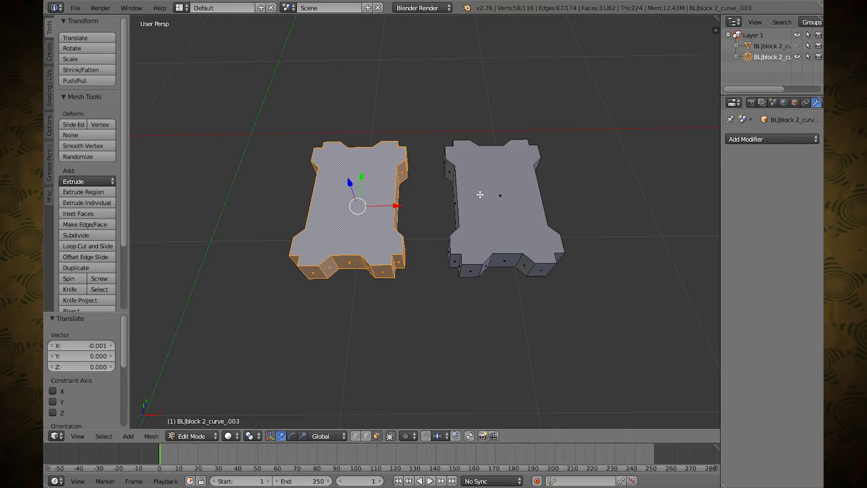
Select the right panel's top and side faces and translate them by 0.001 along X.
right_click(499, 185)
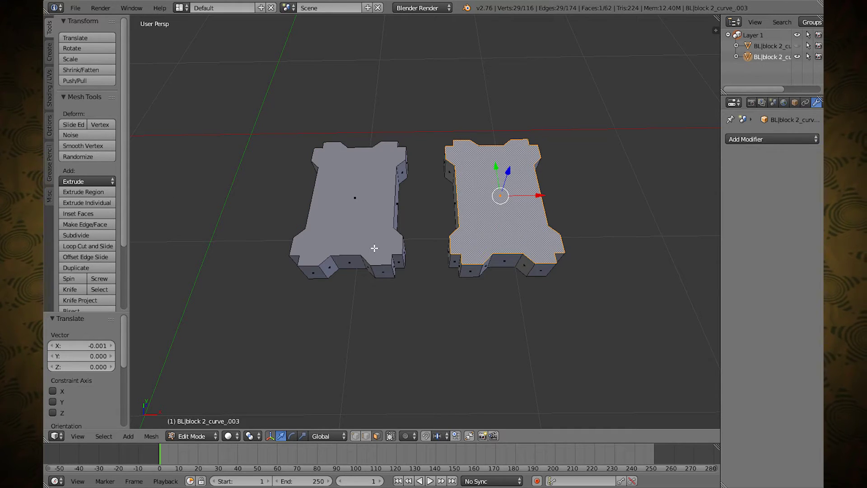
key("ctrl+KP_Add")
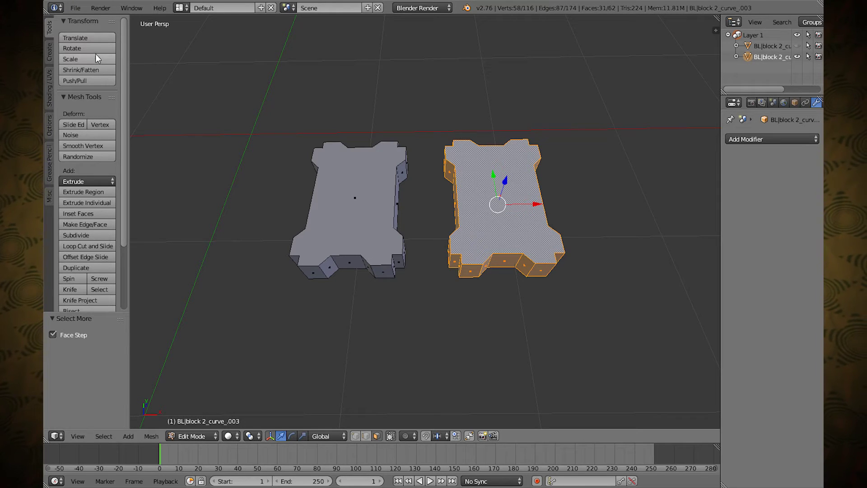
left_click(93, 36)
left_click(79, 345)
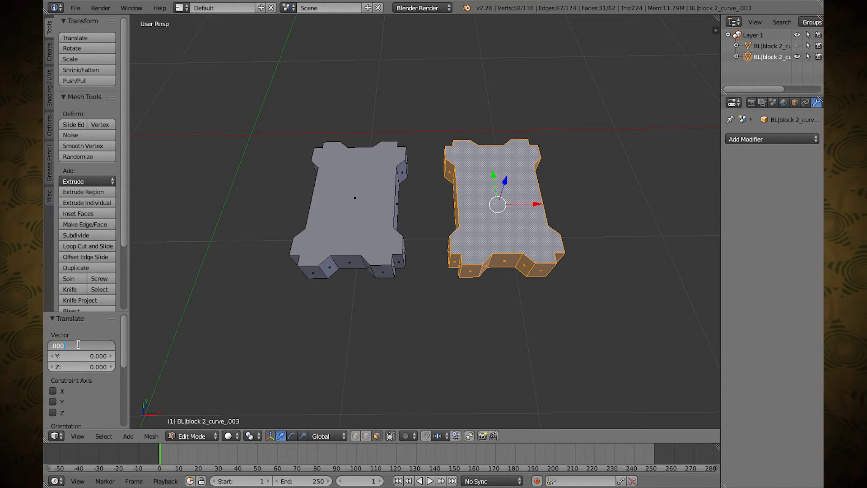
key("Return")
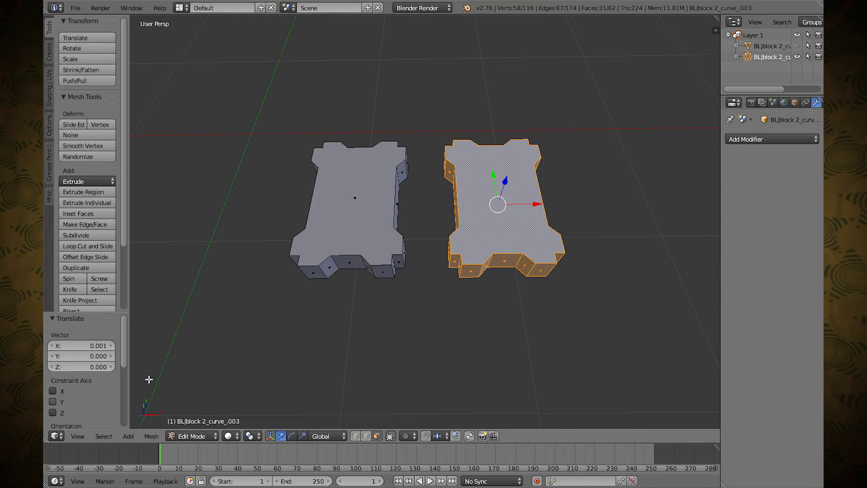
Hide the panel solids, show the base block, and cut the panels out of it with an applied Boolean Difference modifier.
left_click(798, 57)
left_click(797, 45)
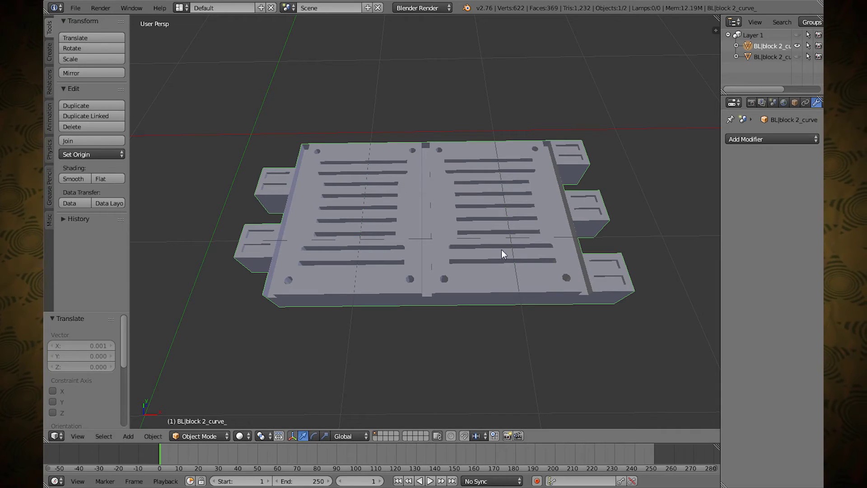
left_click(749, 139)
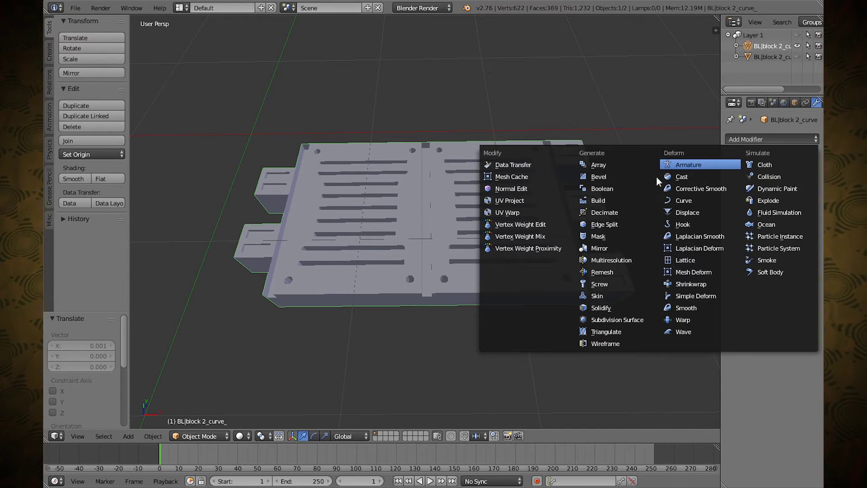
left_click(619, 186)
left_click(782, 201)
left_click(774, 219)
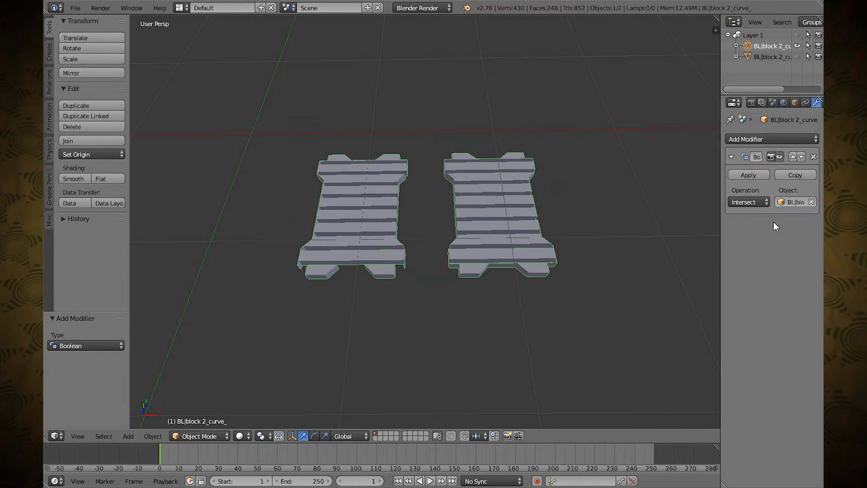
left_click(759, 203)
left_click(744, 171)
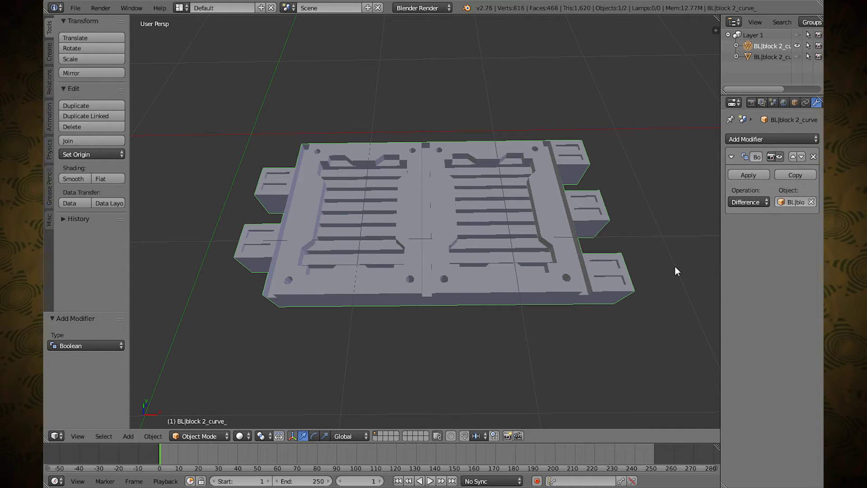
left_click(752, 175)
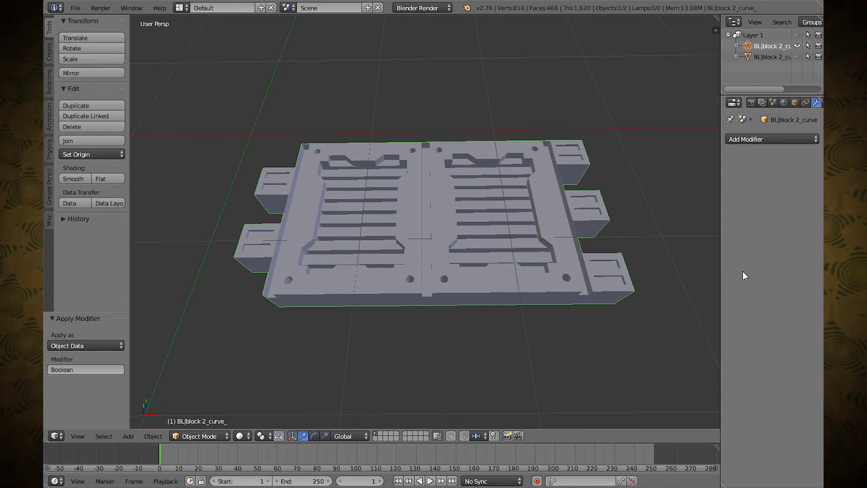
Delete the hidden panel cutter object from the scene.
left_click(774, 56)
right_click(774, 56)
left_click(764, 67)
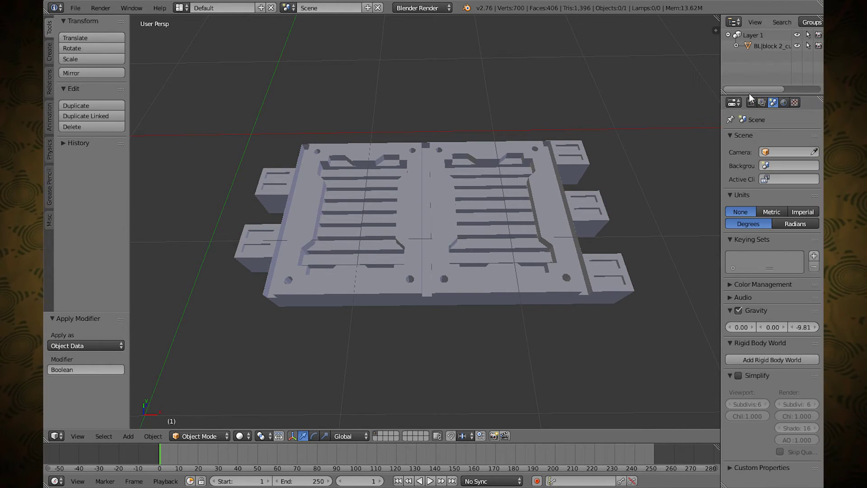
Fly around the base block to examine the recessed panels from the front and above.
key("shift+f")
key("w")
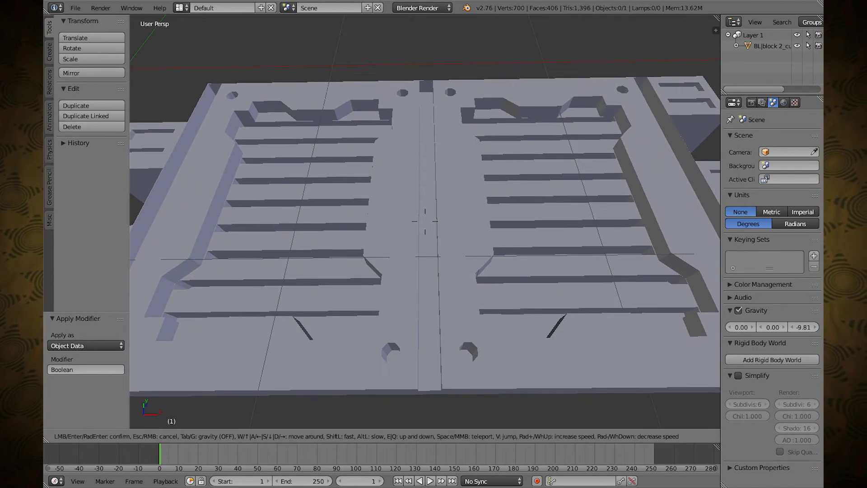
key("a")
key("w")
key("d")
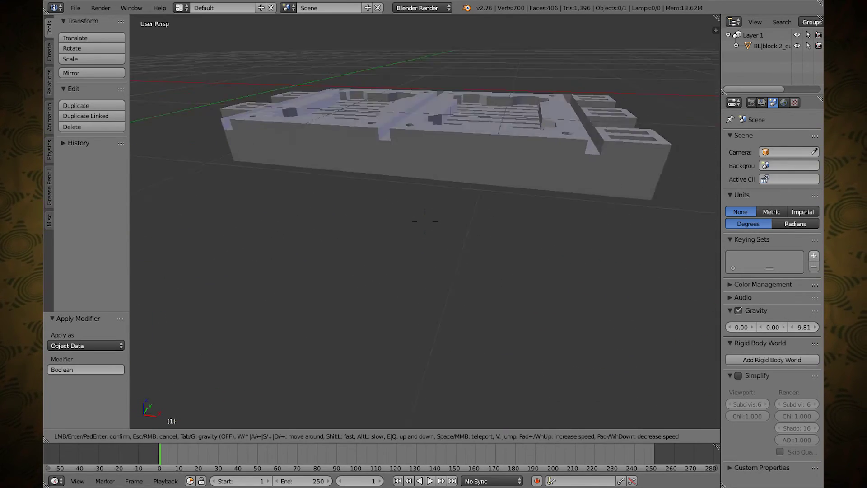
key("w")
key("e")
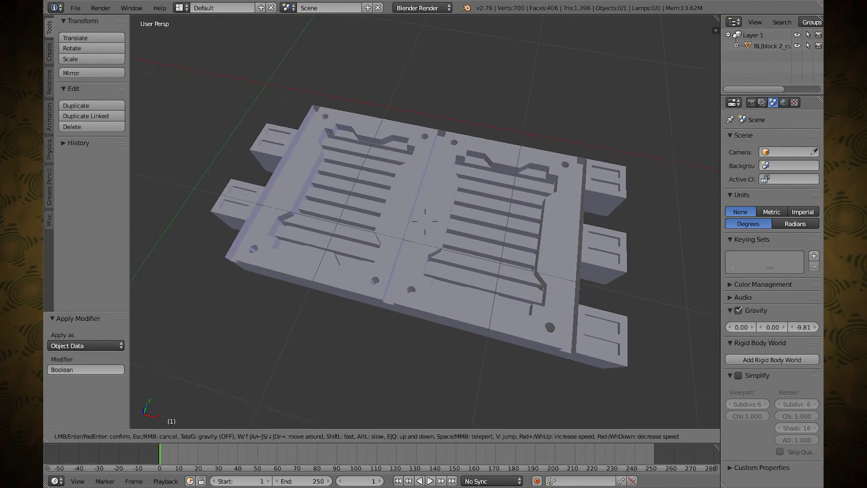
left_click(416, 226)
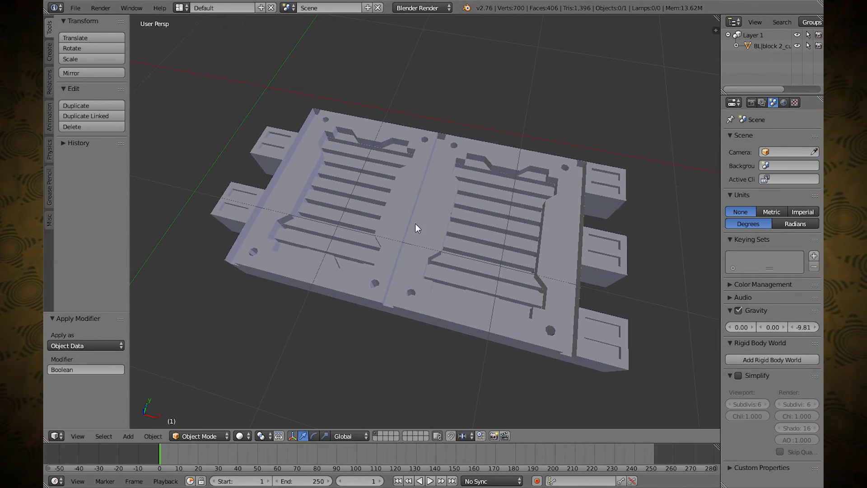
Replace the timeline with an enlarged UV/Image Editor below the 3D view.
left_click(56, 480)
left_click(79, 394)
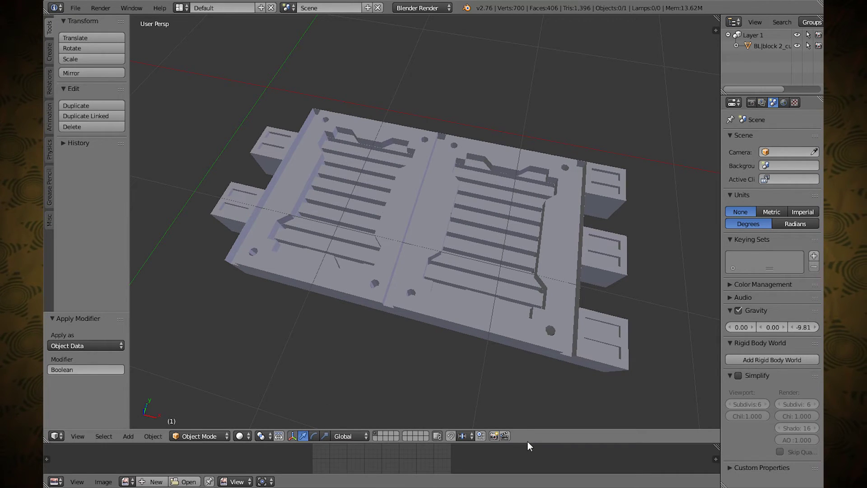
left_click_drag(529, 442, 528, 307)
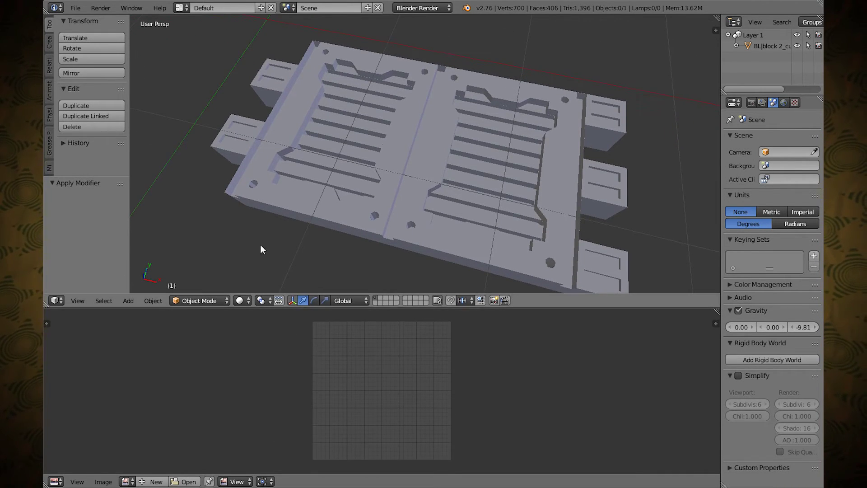
Unwrap all faces of the block in Edit Mode with Smart UV Project, using an angle limit of 66 and an island margin of 0.
right_click(345, 170)
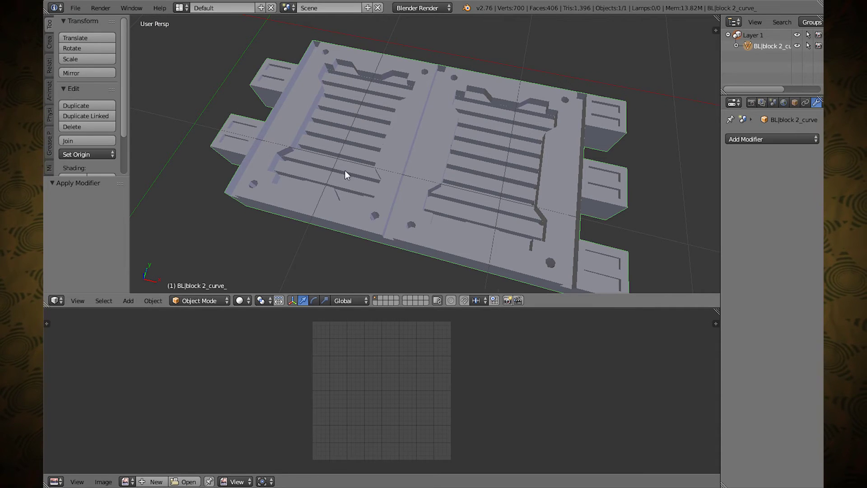
left_click(201, 300)
left_click(199, 275)
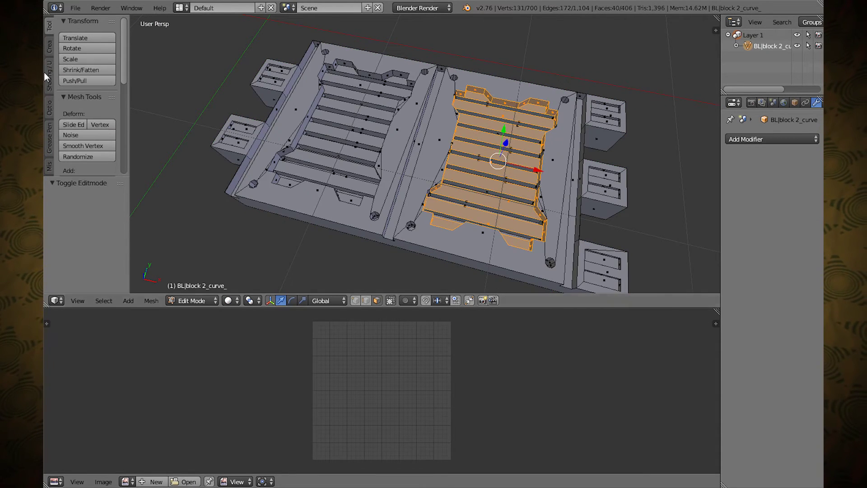
scroll(108, 137, "down", 2)
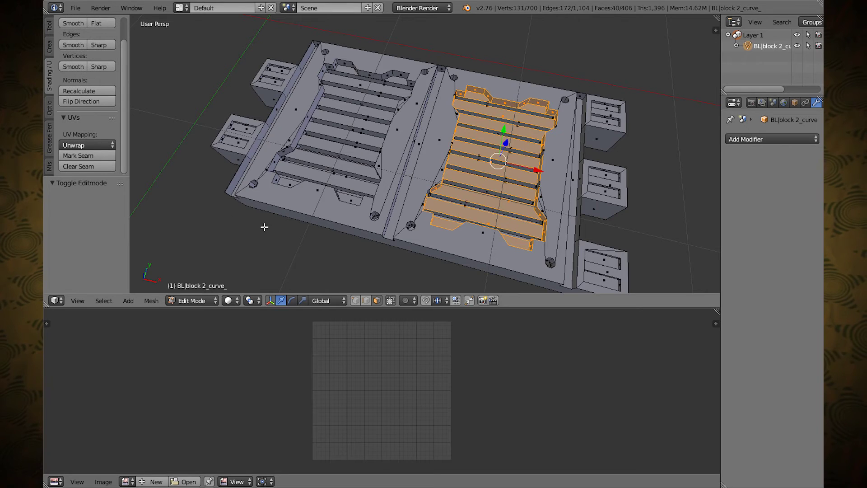
key("a")
key("a")
left_click(87, 145)
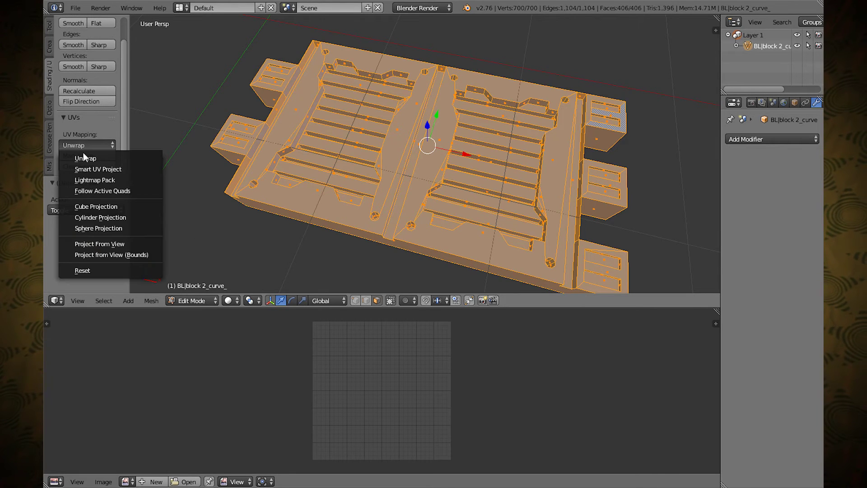
left_click(103, 173)
left_click(123, 238)
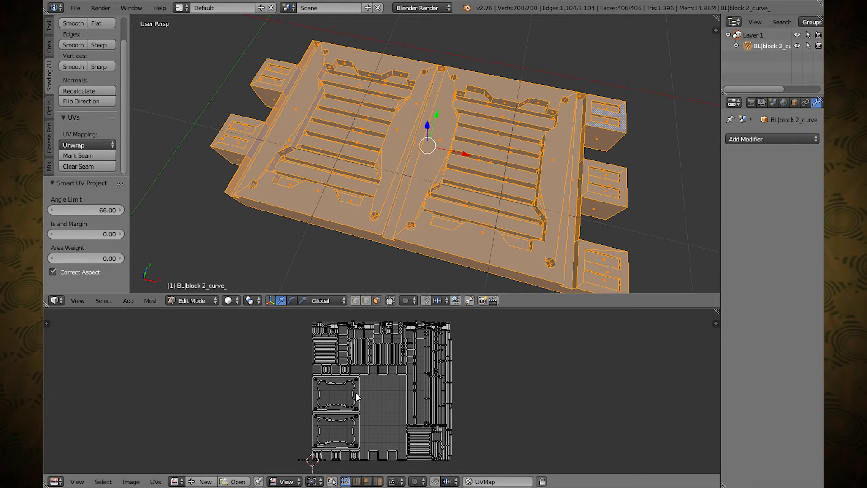
Switch UV selection to whole islands, then select the island with the two panel frames and move it.
scroll(330, 401, "up", 5)
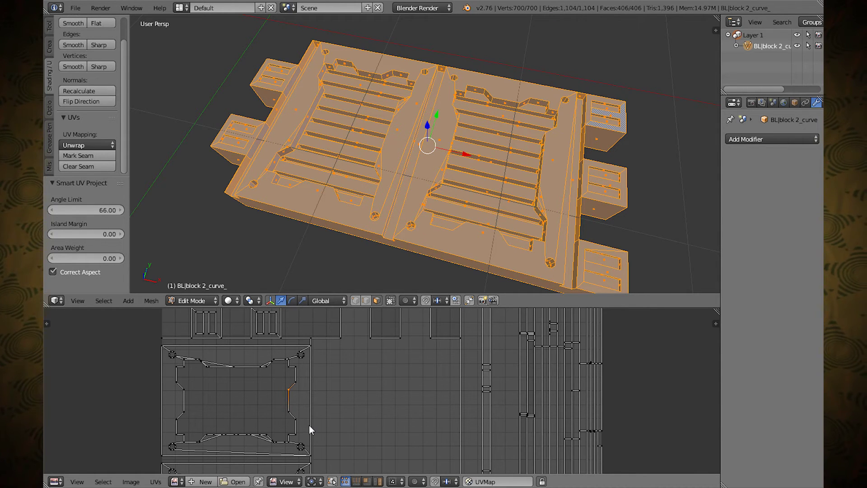
left_click(378, 482)
right_click(299, 391)
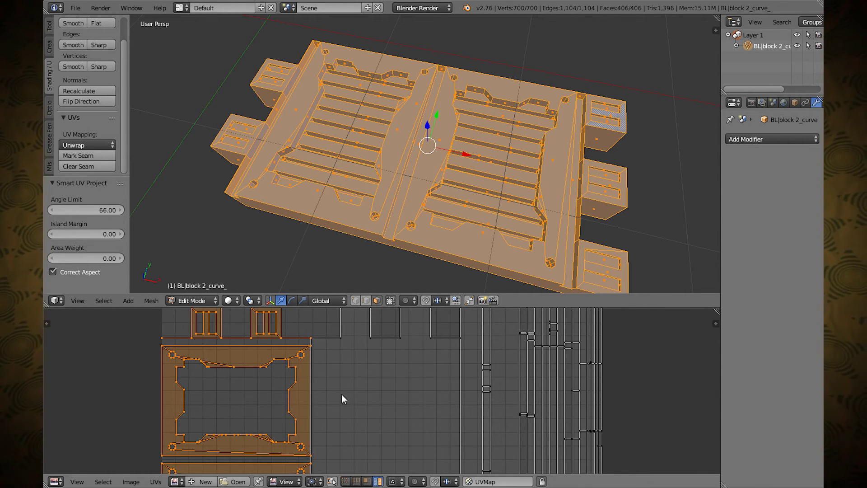
scroll(222, 404, "down", 4)
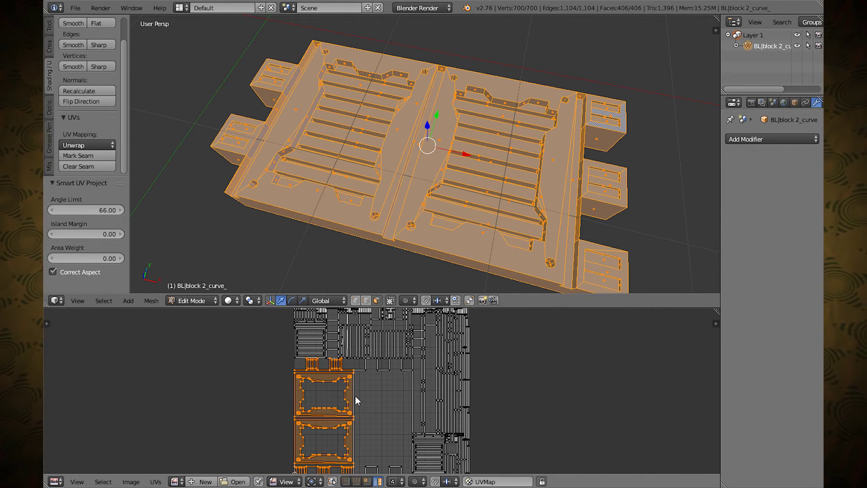
key("g")
left_click(340, 418)
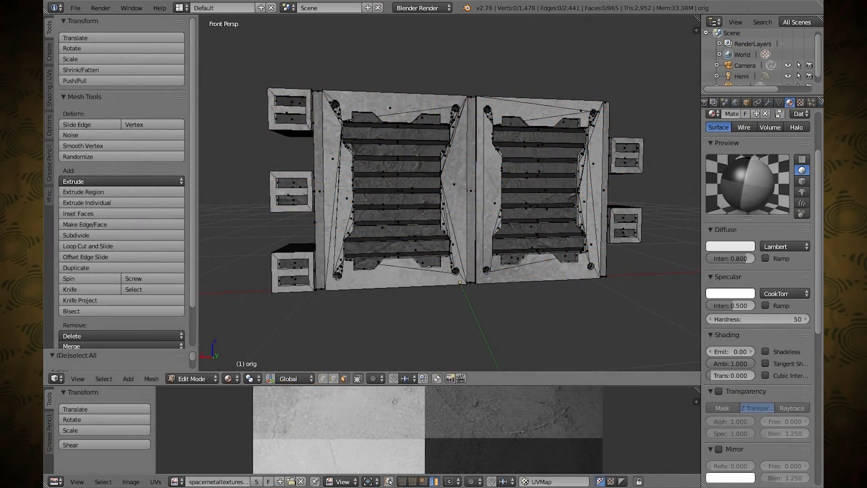
Fly around the finished textured wall tile to examine its metal surfaces from both sides.
key("shift+f")
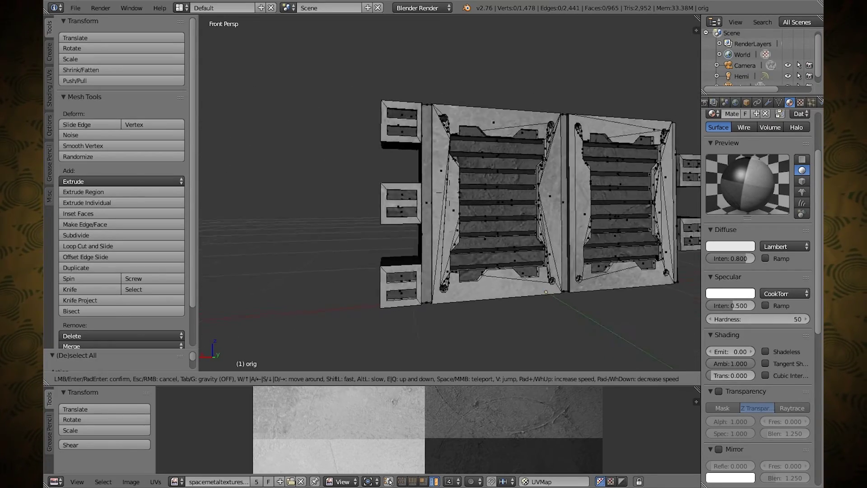
key("a")
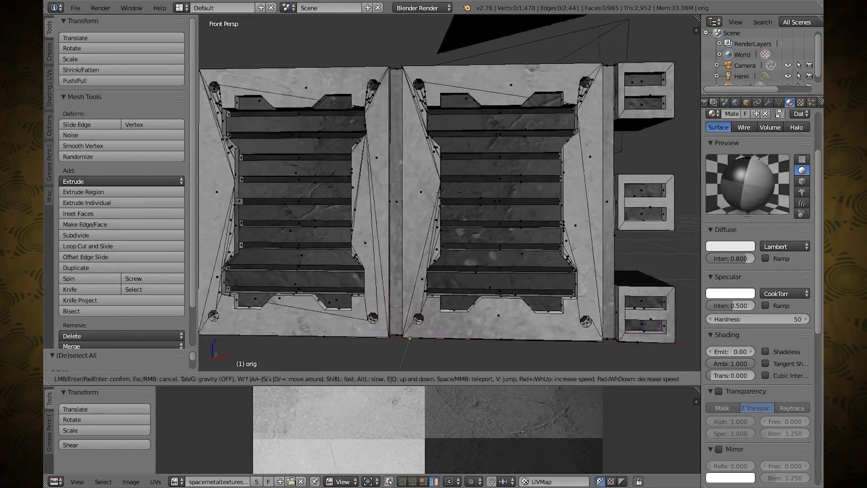
key("a")
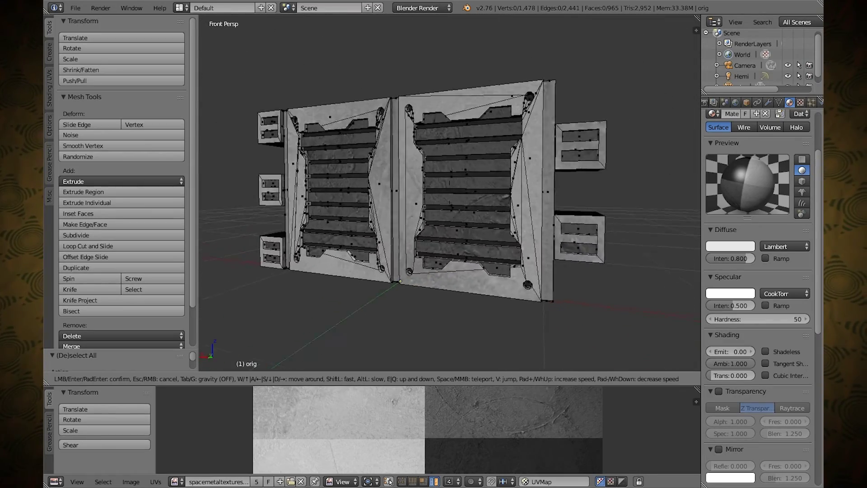
key("a")
left_click(520, 381)
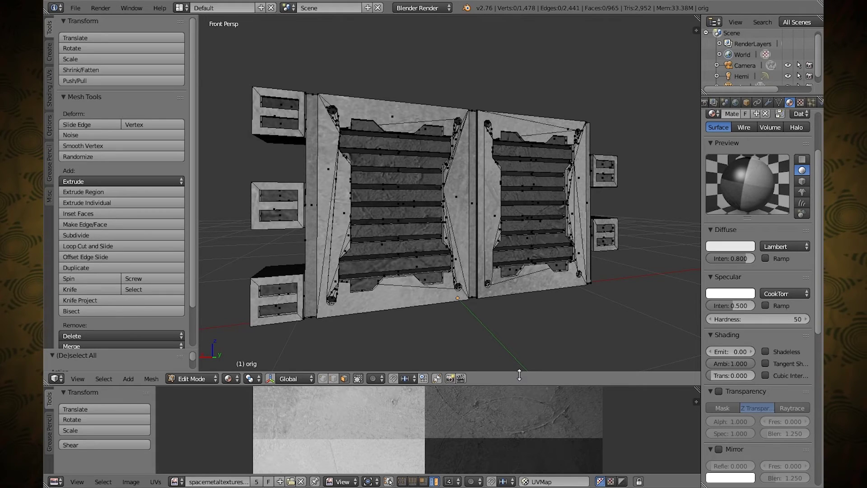
Enlarge the UV editor and select slat, frame and connector faces in turn to examine their placement on the metal texture.
left_click_drag(519, 375, 513, 206)
right_click(531, 137)
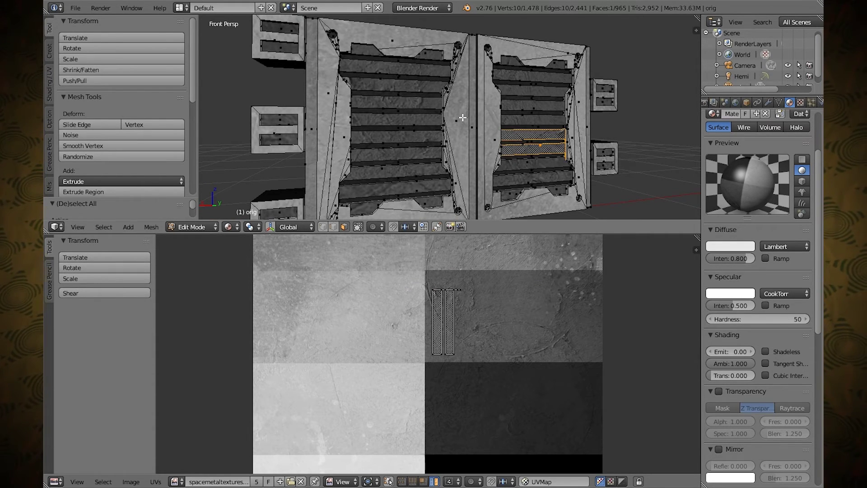
right_click(414, 121)
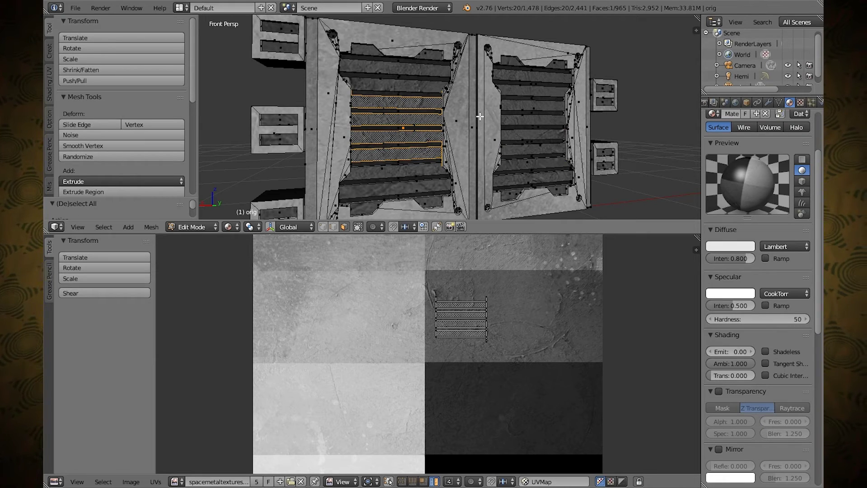
right_click(479, 117)
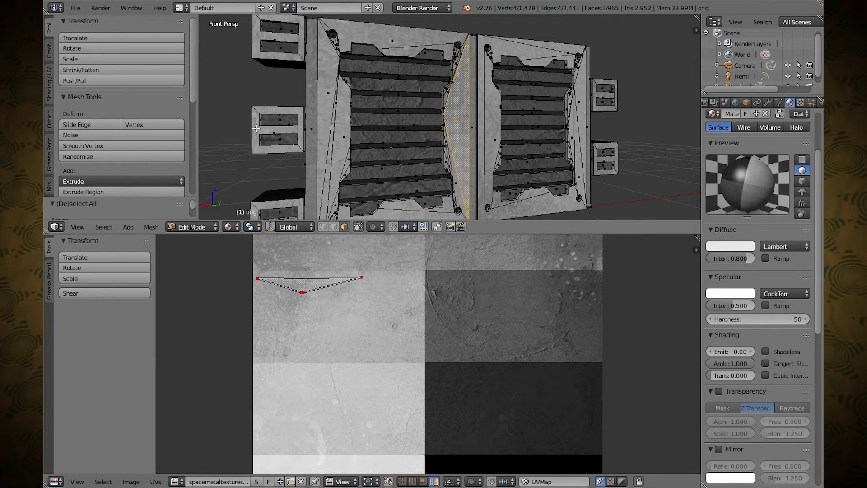
right_click(289, 119)
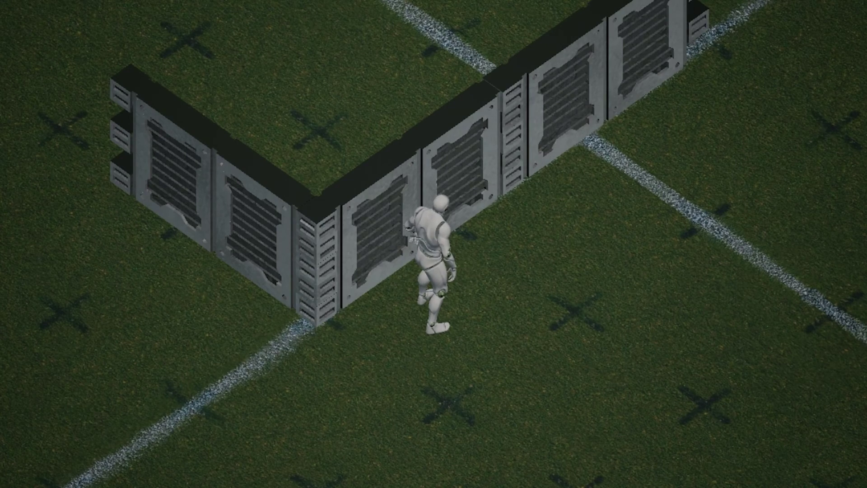
key("q")
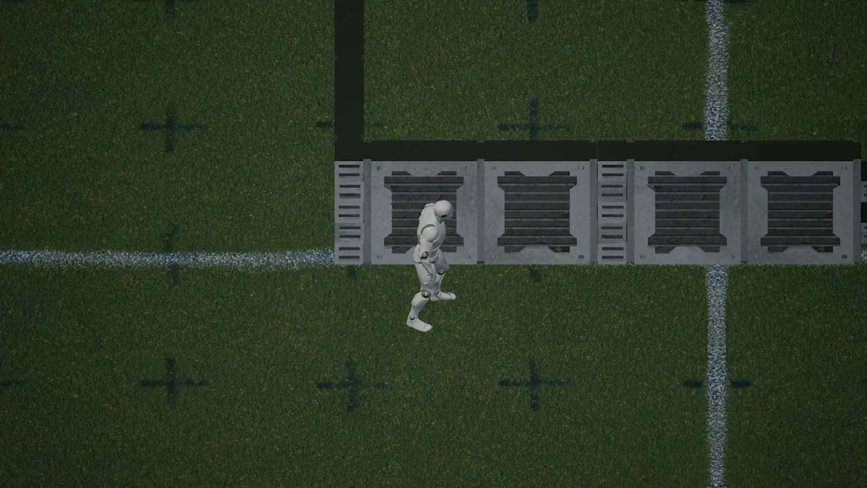
key("d")
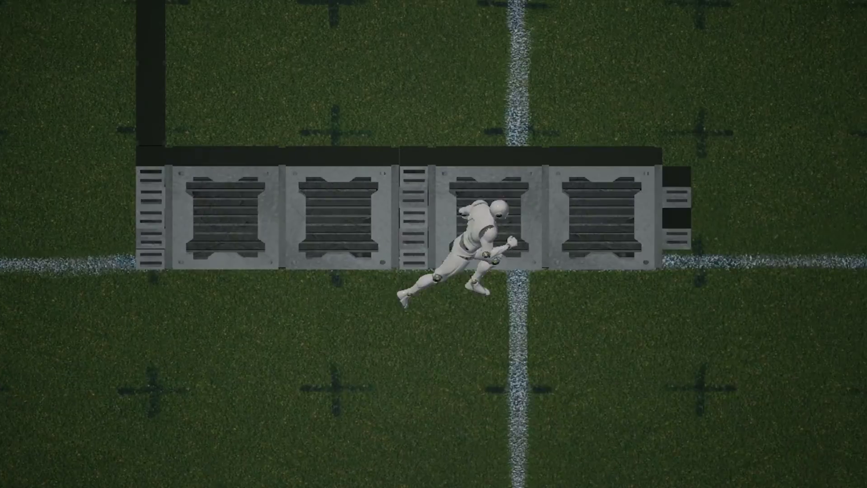
key("e")
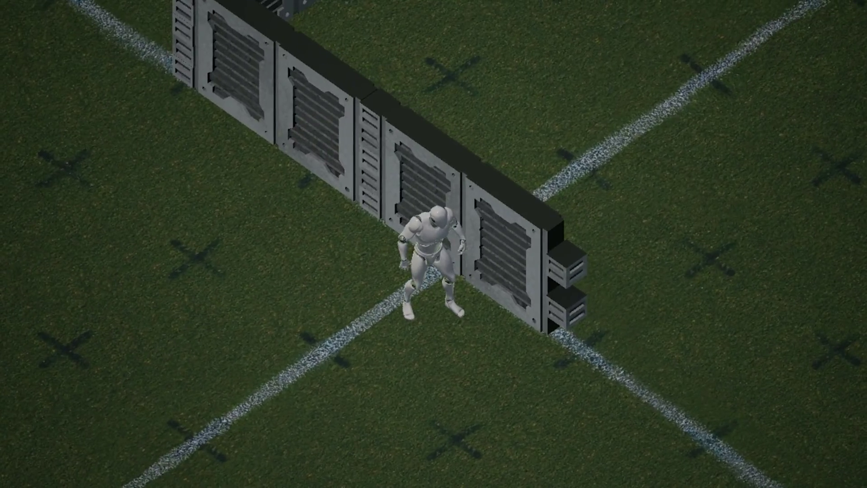
key("e")
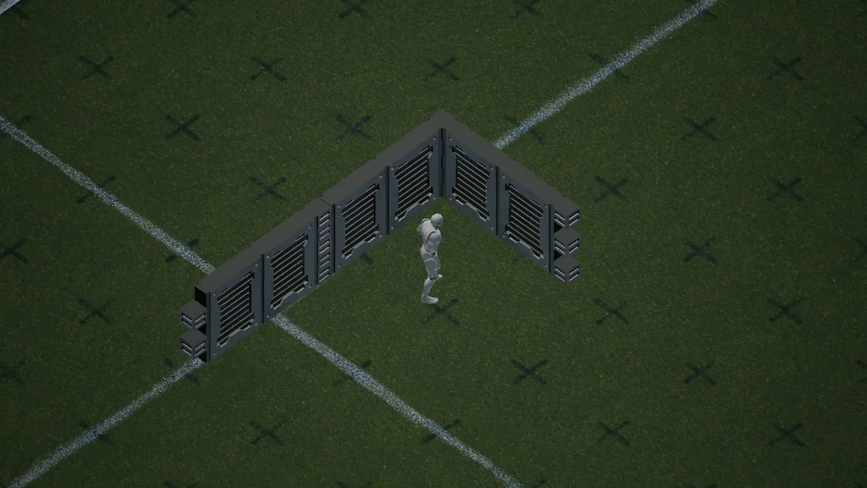
scroll(433, 244, "down", 1)
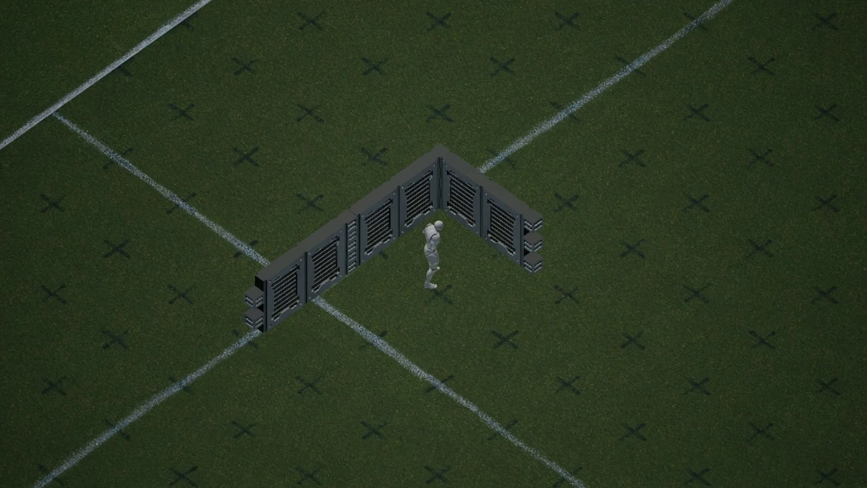
key("e")
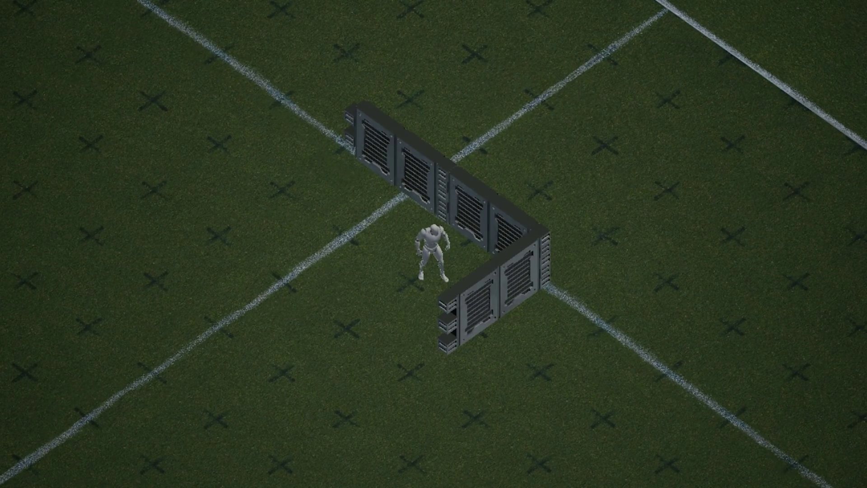
key("e")
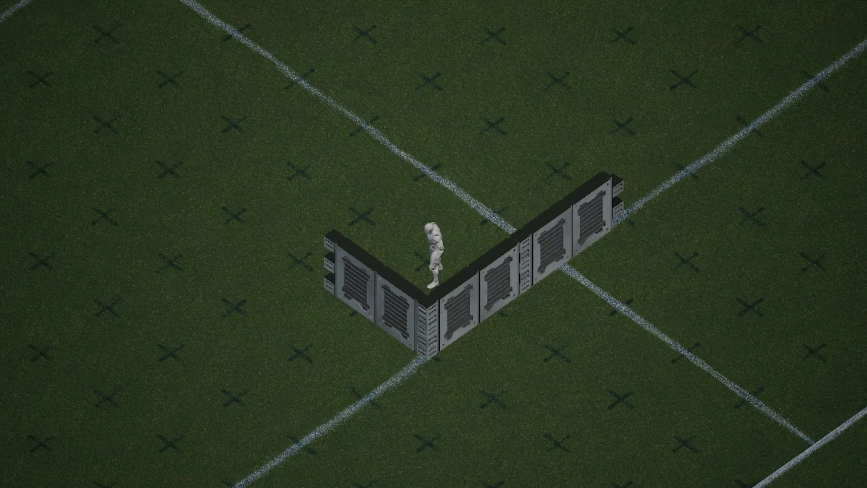
scroll(434, 244, "up", 6)
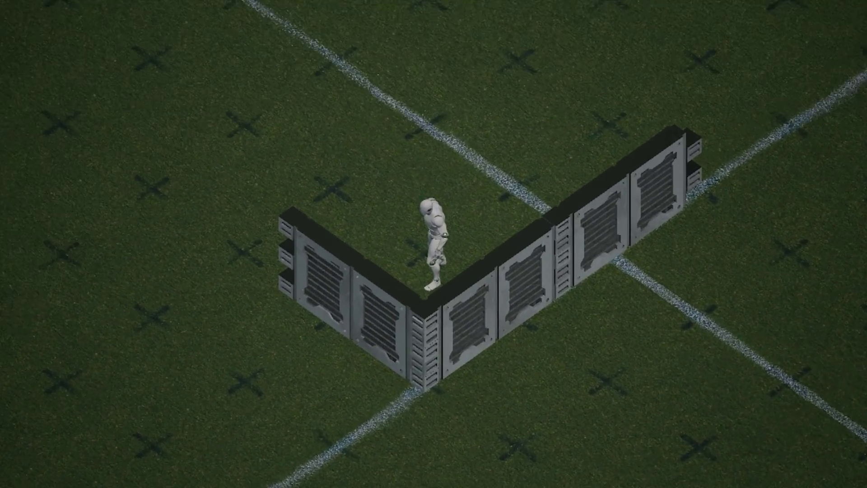
key("s")
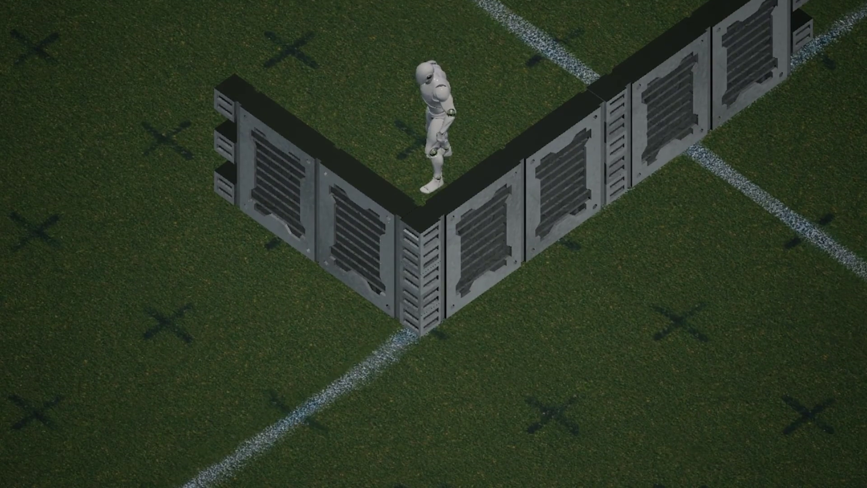
key("a")
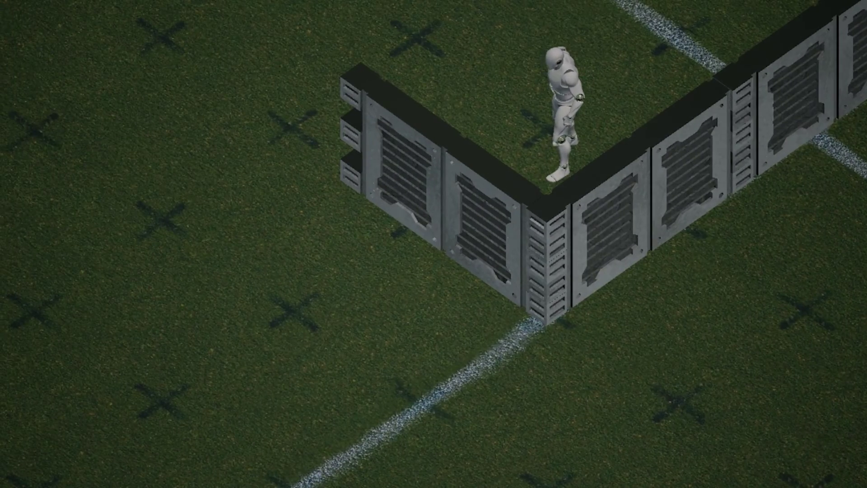
key("d")
key("w")
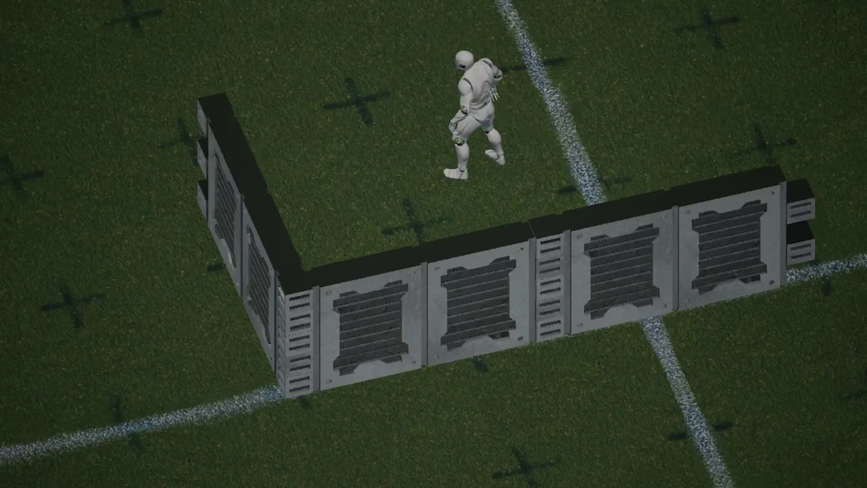
key("q")
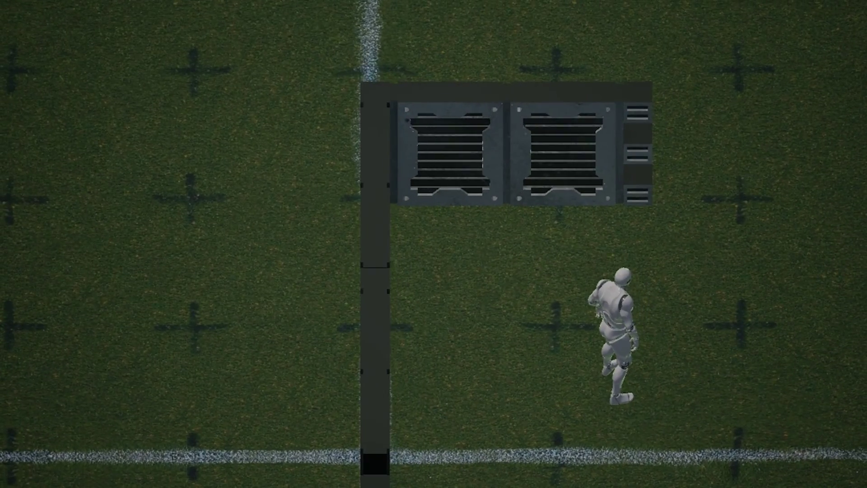